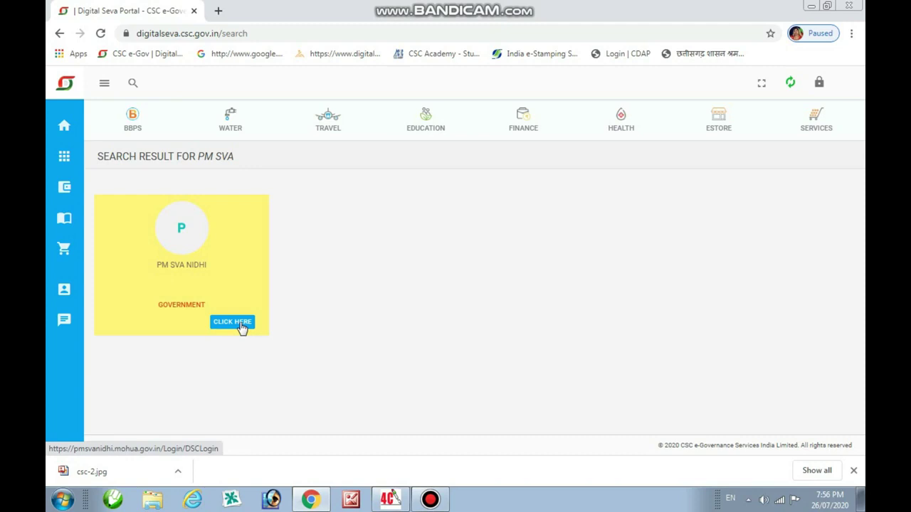
Step: Open the PM SVA NIDHI service from the Digital Seva search results to reach its login page
click(240, 324)
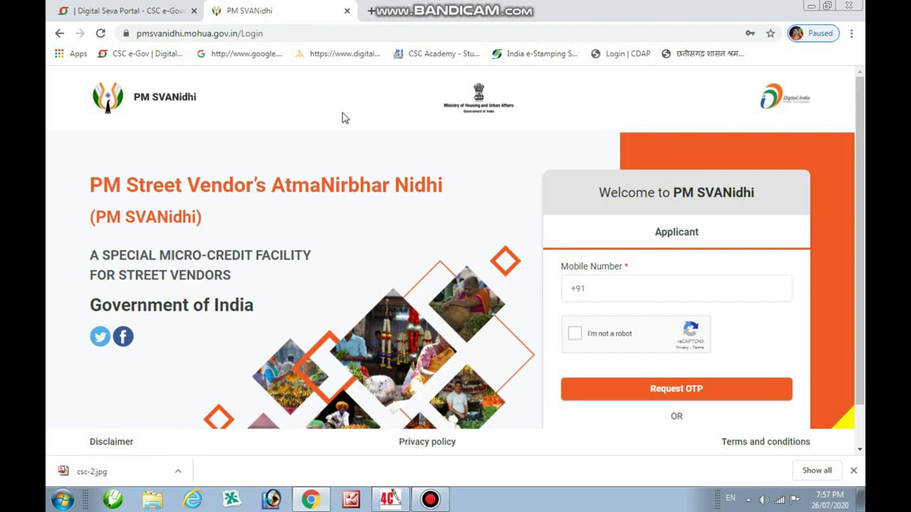
Step: Search the web for 'pm sva nidhi' in a new tab and open the official PM SVANidhi home page
click(371, 11)
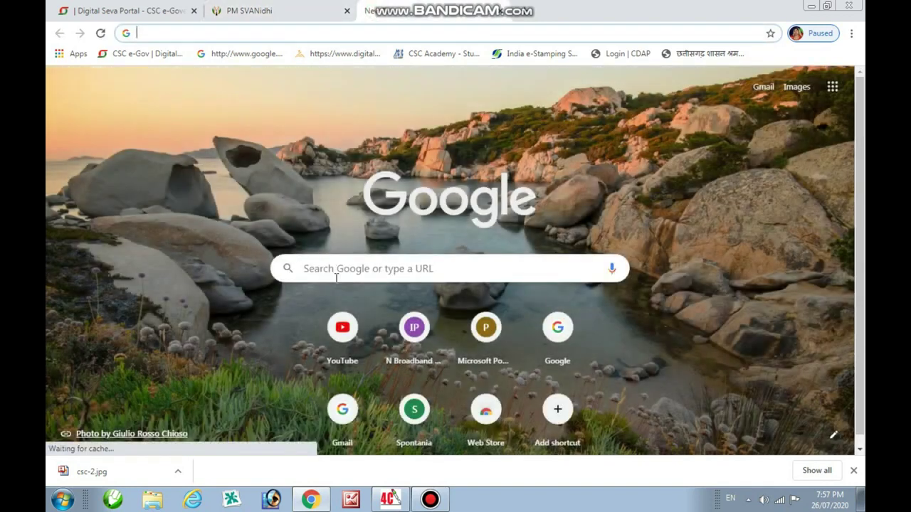
click(341, 270)
text(pm sva nidhi)
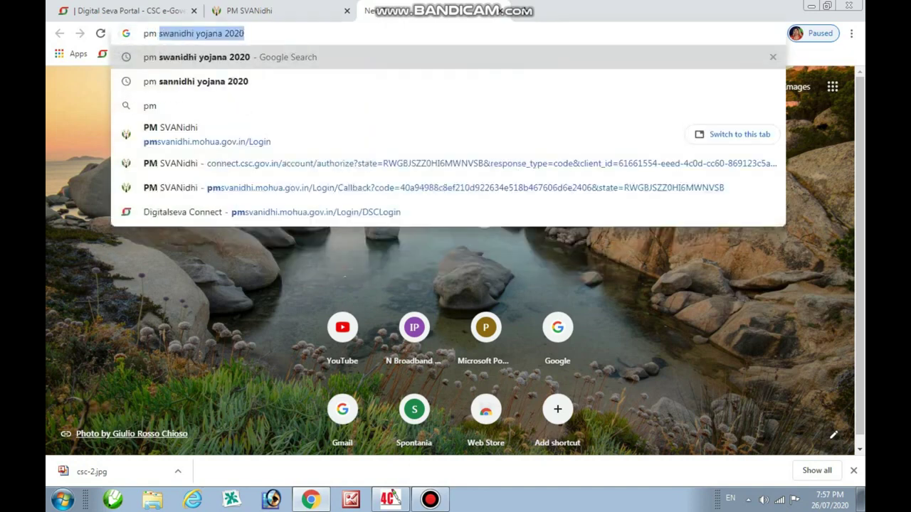
key(Return)
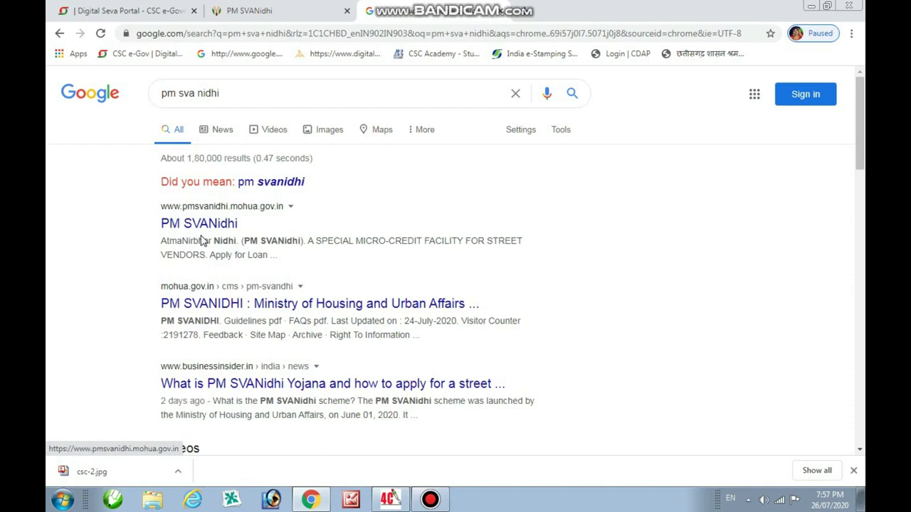
click(219, 224)
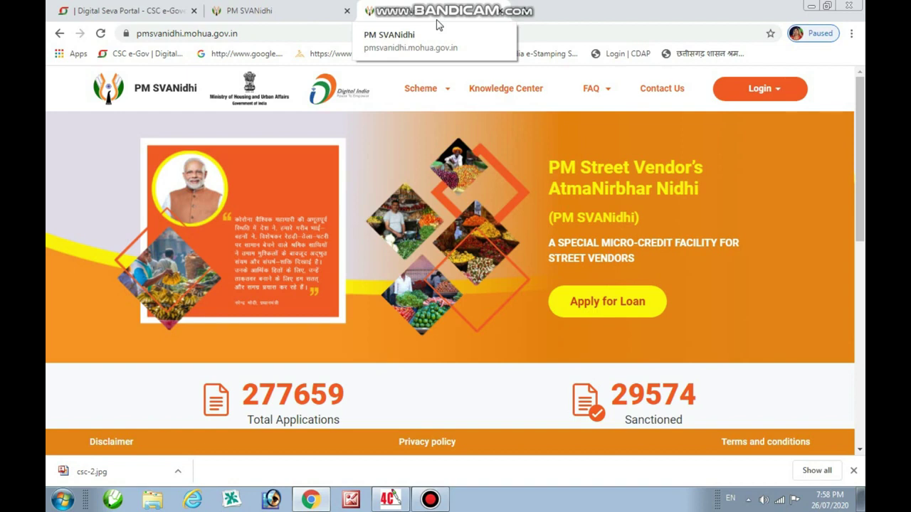
click(499, 11)
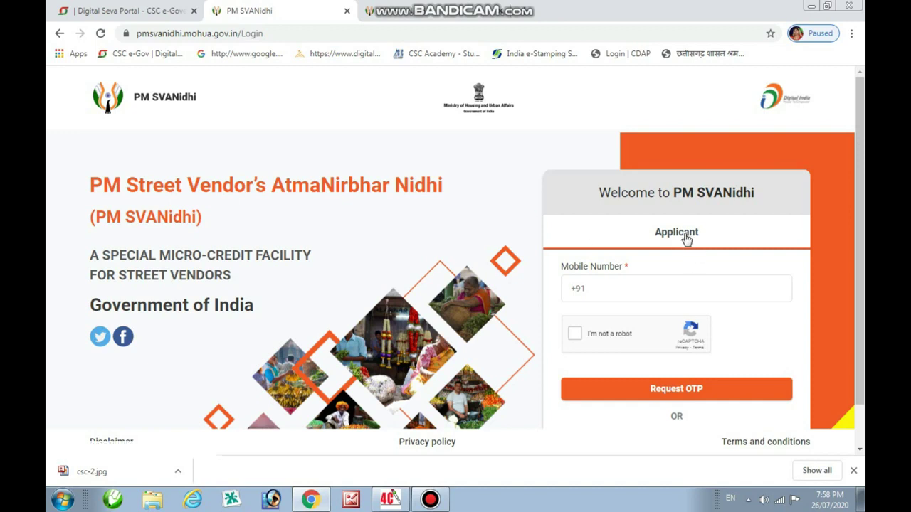
Step: Paste the applicant's mobile number and solve the reCAPTCHA car-picture challenge
click(637, 290)
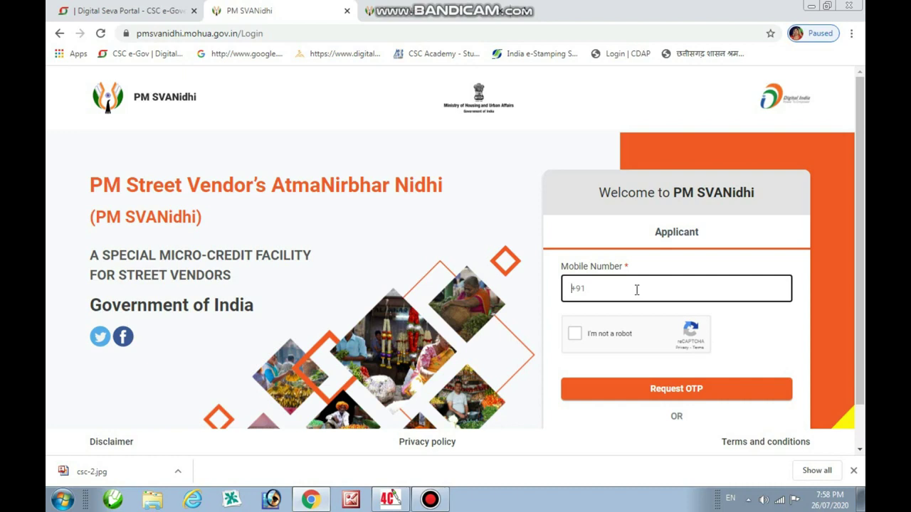
key(ctrl+v)
click(575, 335)
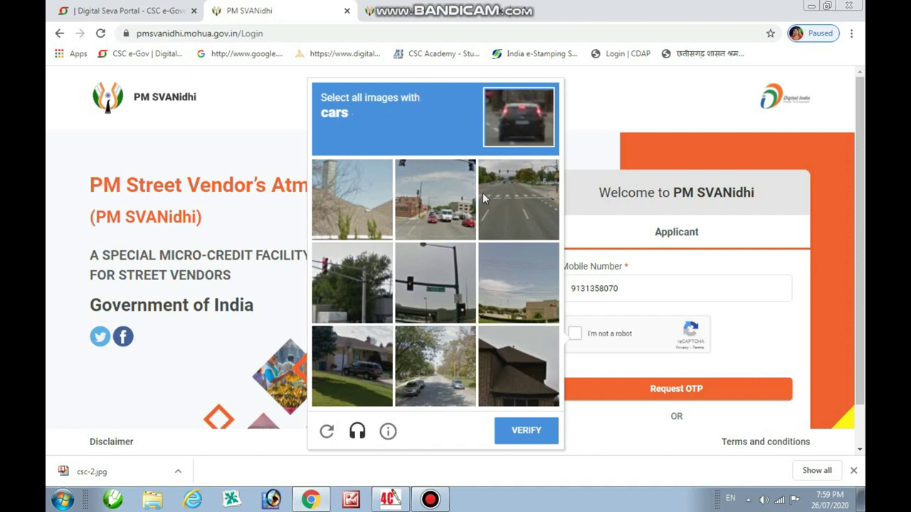
click(447, 210)
click(352, 366)
click(435, 366)
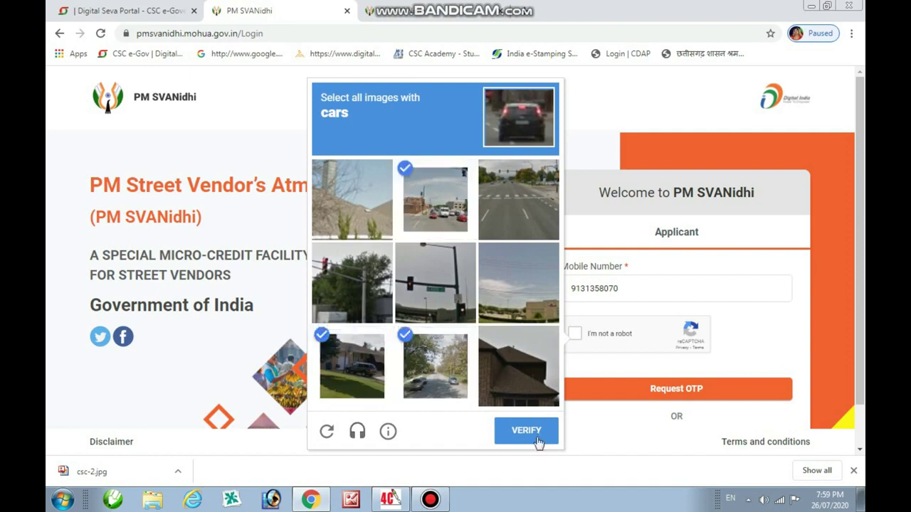
click(527, 430)
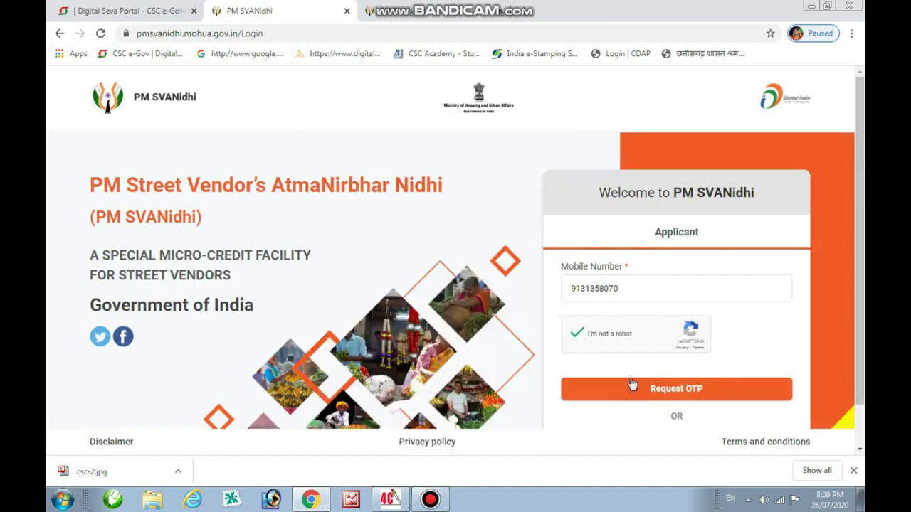
Step: Request the login OTP, enter the one-time code and verify it to log in
click(685, 392)
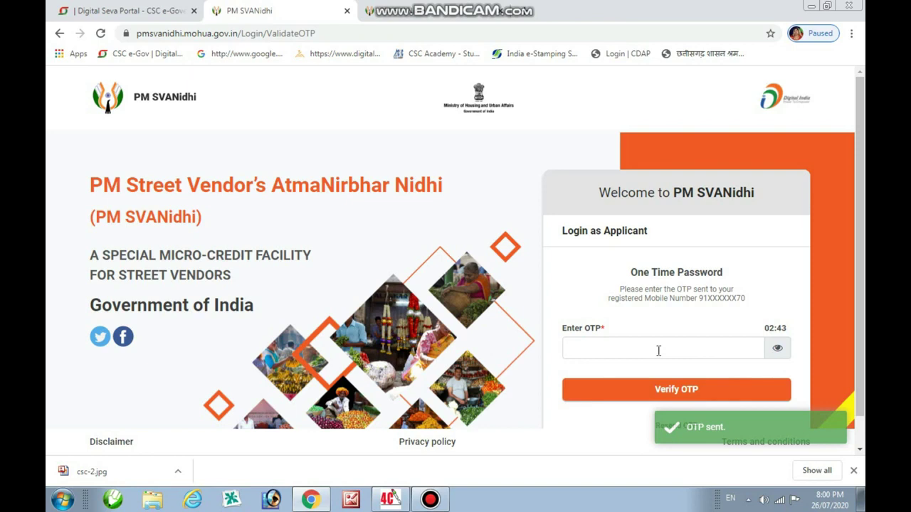
click(658, 350)
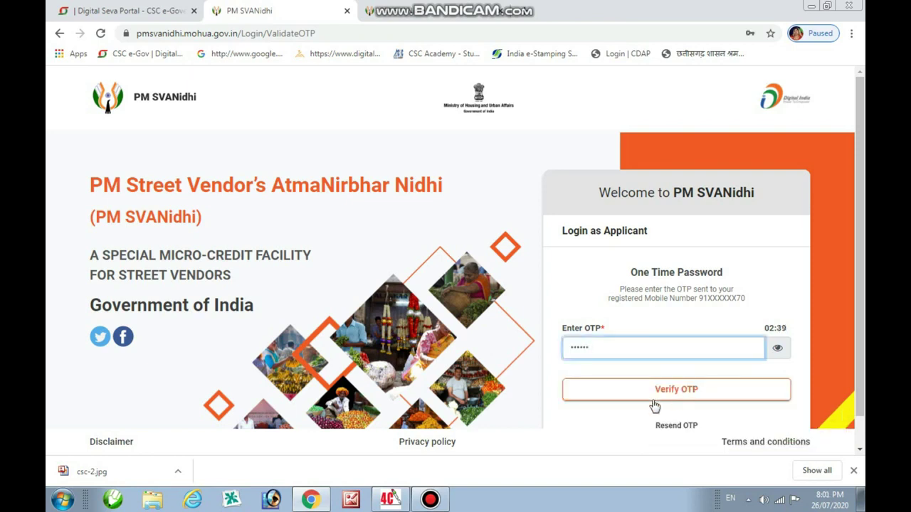
click(690, 394)
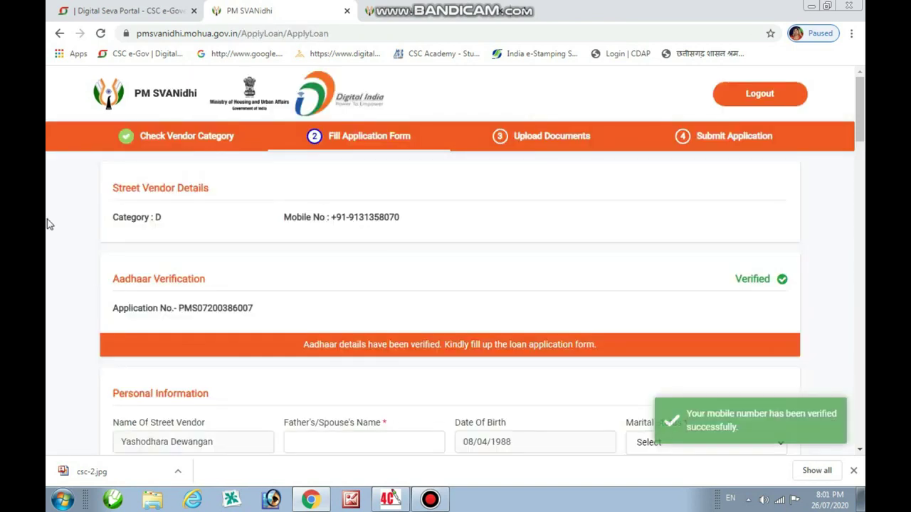
Step: Scroll down to the Check Vendor Category section showing category D and the LoR options
scroll(438, 314, down, 5)
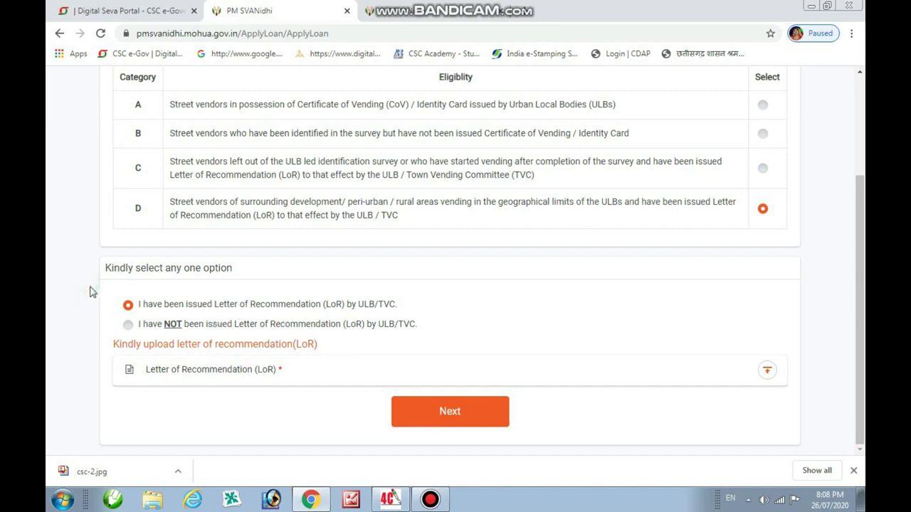
Step: Declare no Letter of Recommendation, enter association name 'saloon sangh', and proceed with Next
click(128, 326)
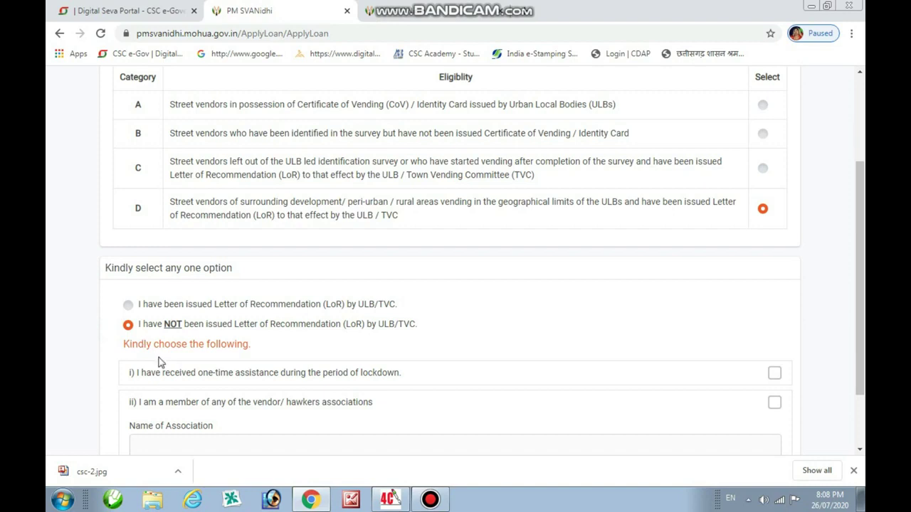
scroll(171, 370, down, 1)
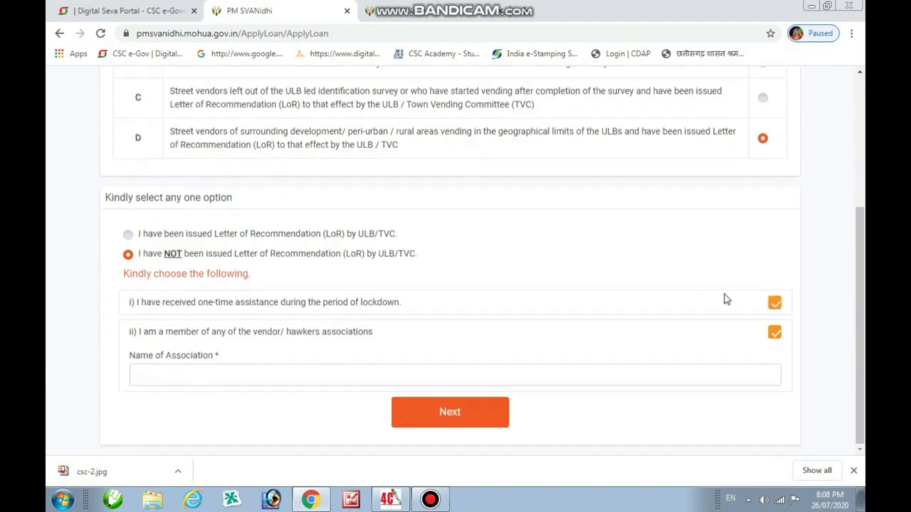
click(162, 375)
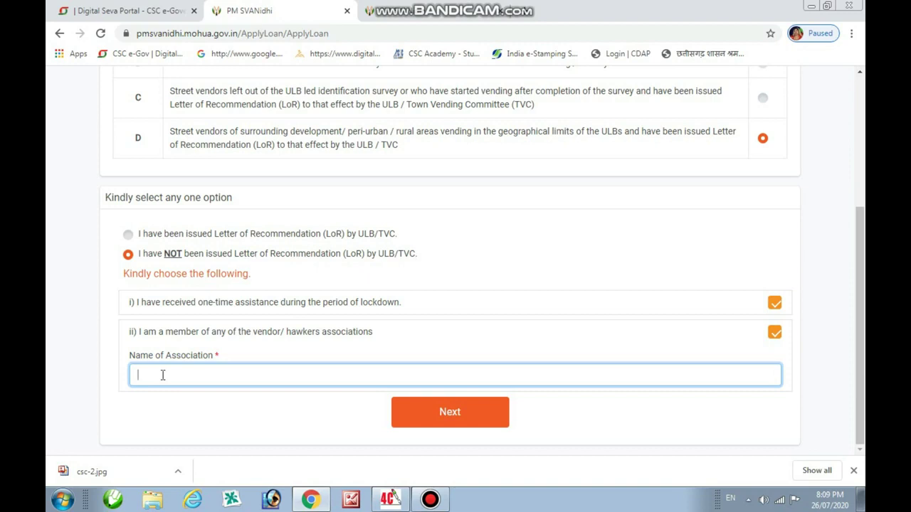
text(saloon sangh)
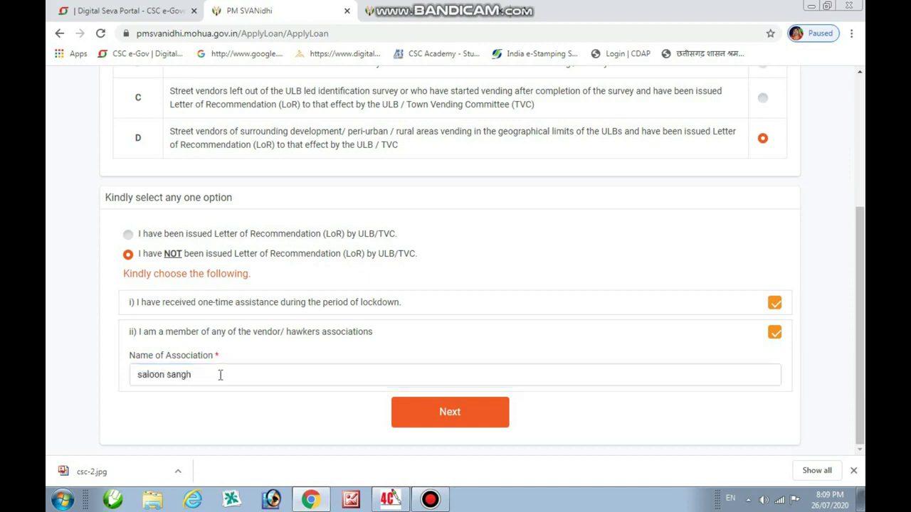
click(449, 418)
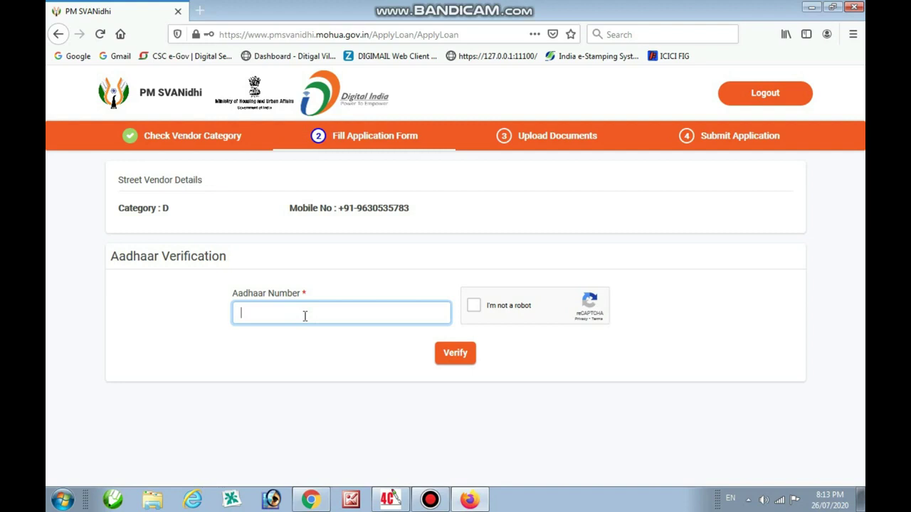
Step: Paste the vendor's Aadhaar number, pass the robot check, and enter the Aadhaar OTP
key(ctrl+v)
click(475, 310)
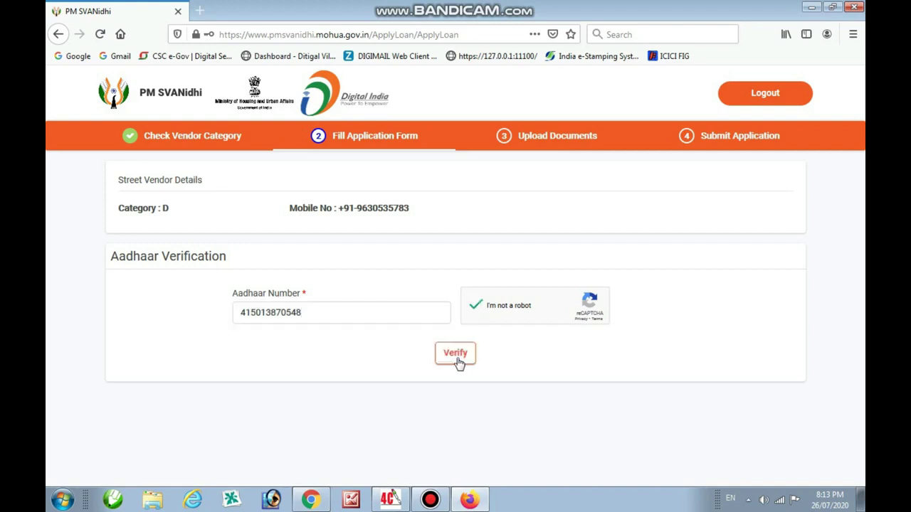
click(456, 355)
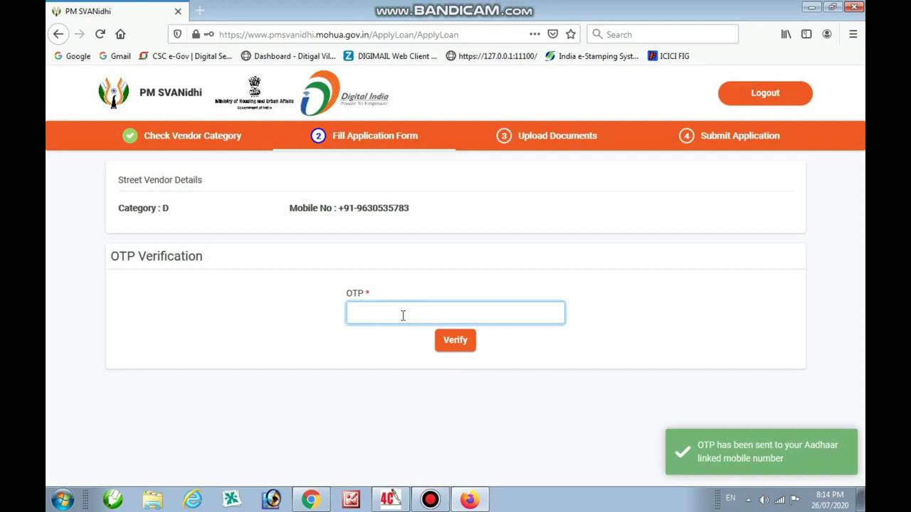
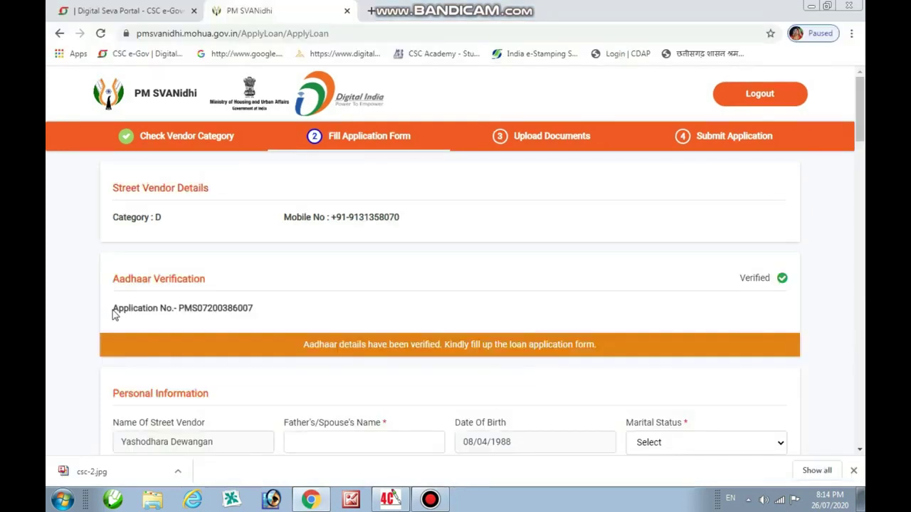
Step: Fill in the father's/spouse's name and choose Married, OBC category and Rural nativity
drag(114, 315, 260, 319)
click(269, 314)
scroll(619, 292, down, 1)
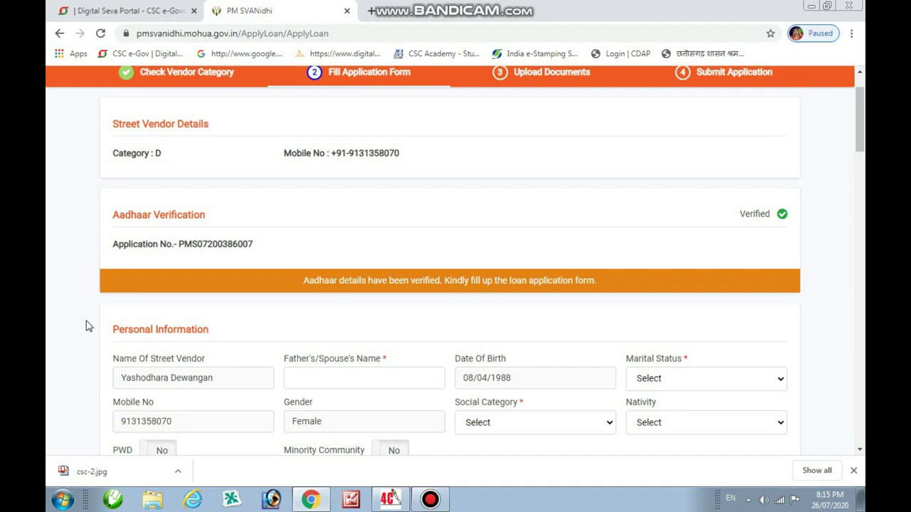
scroll(86, 326, down, 2)
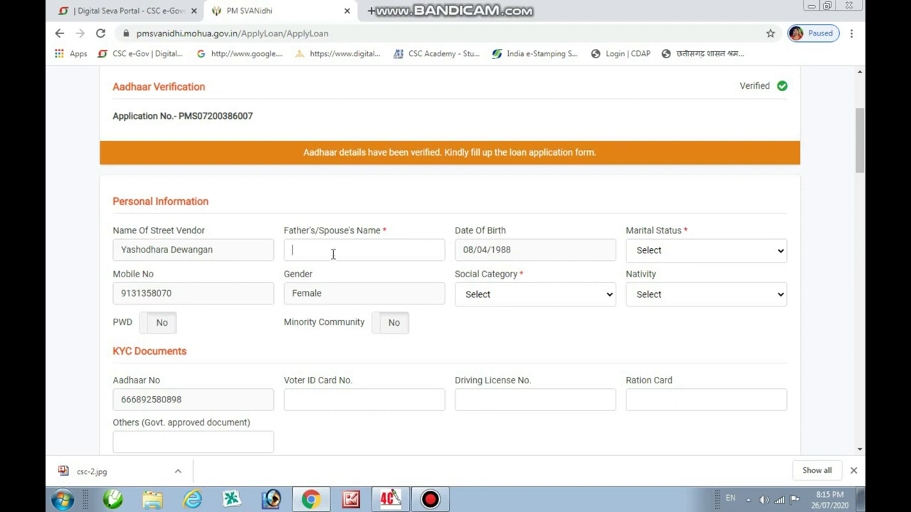
click(175, 250)
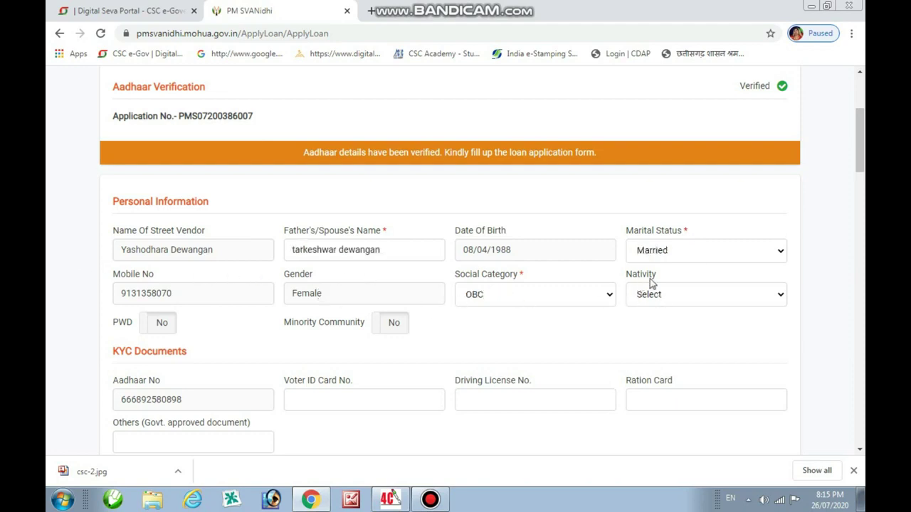
click(657, 297)
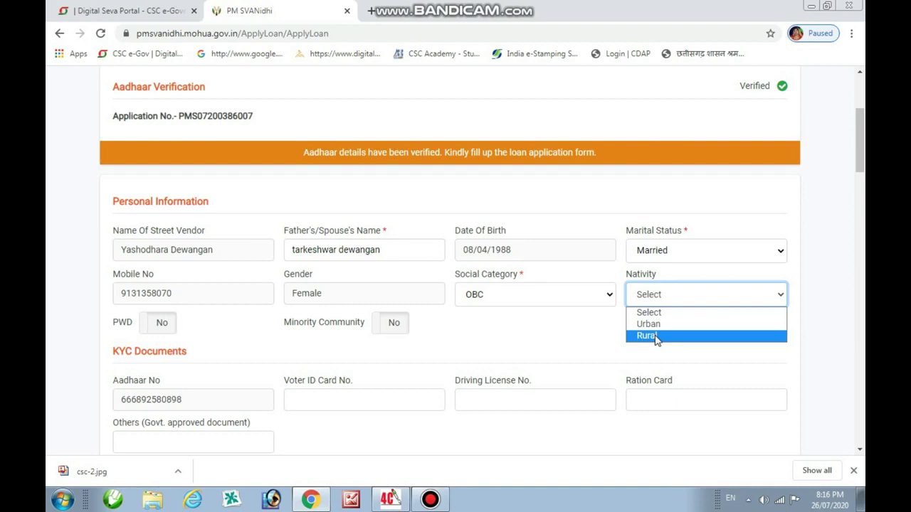
click(655, 336)
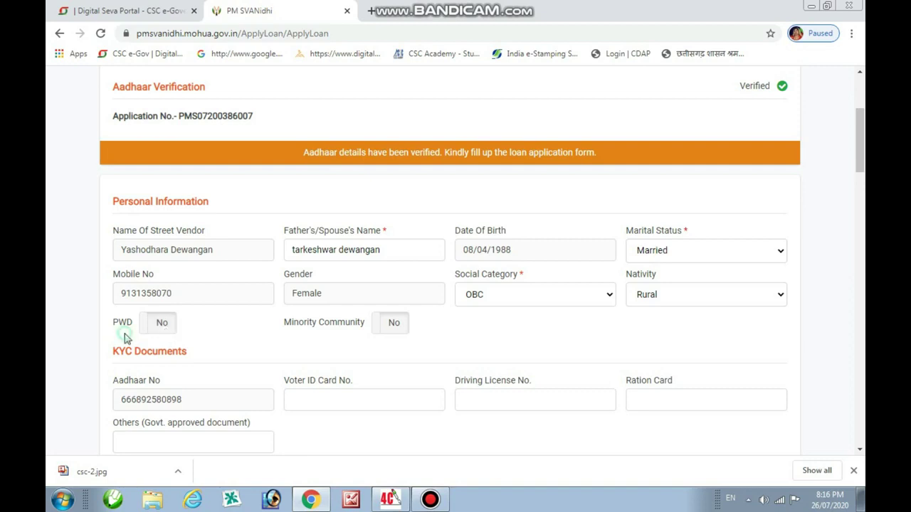
scroll(207, 331, down, 2)
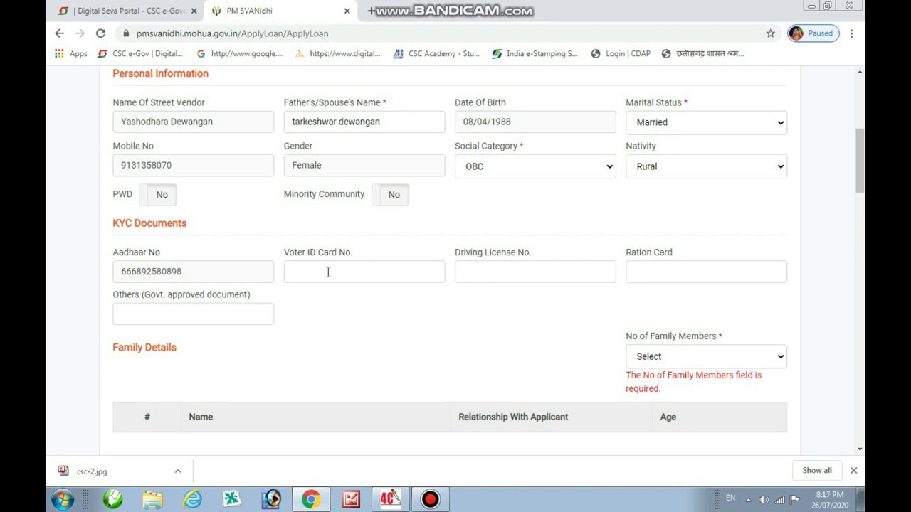
scroll(328, 272, down, 1)
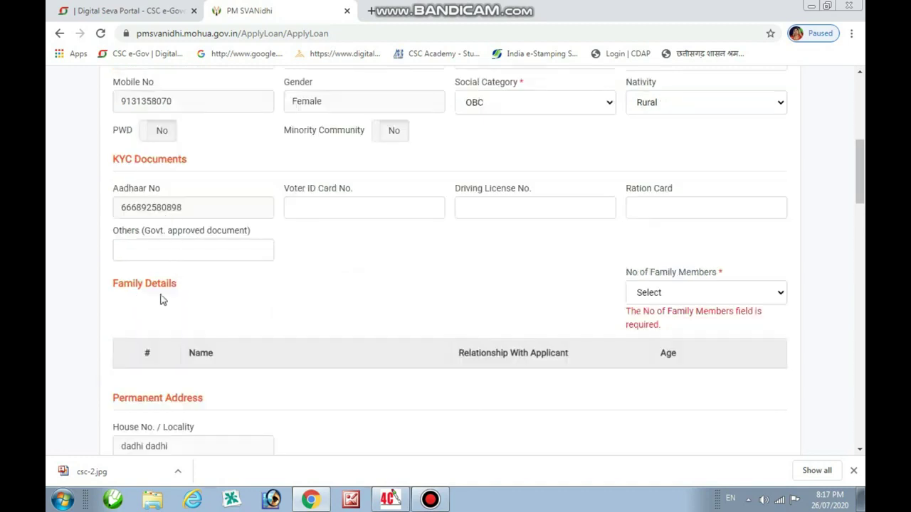
Step: Set No of Family Members to 1 and fill the applicant's row as self, age 30
click(661, 295)
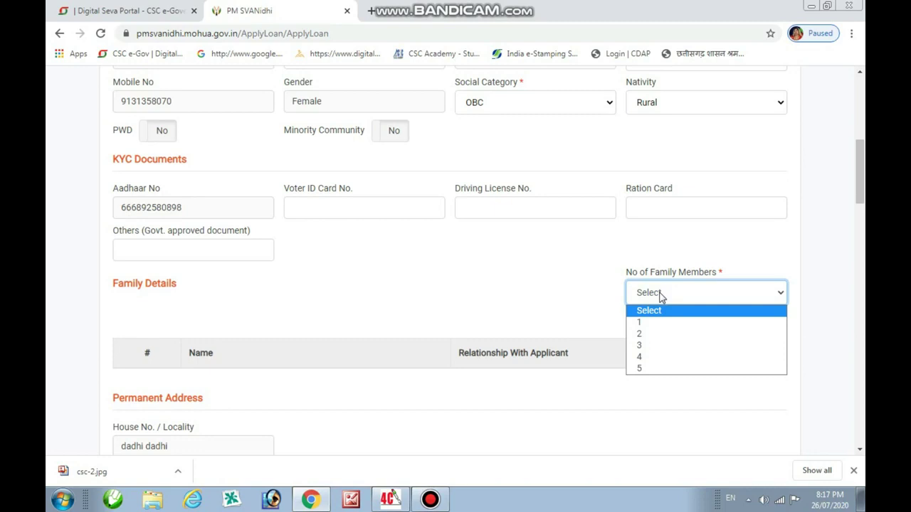
click(662, 322)
click(281, 364)
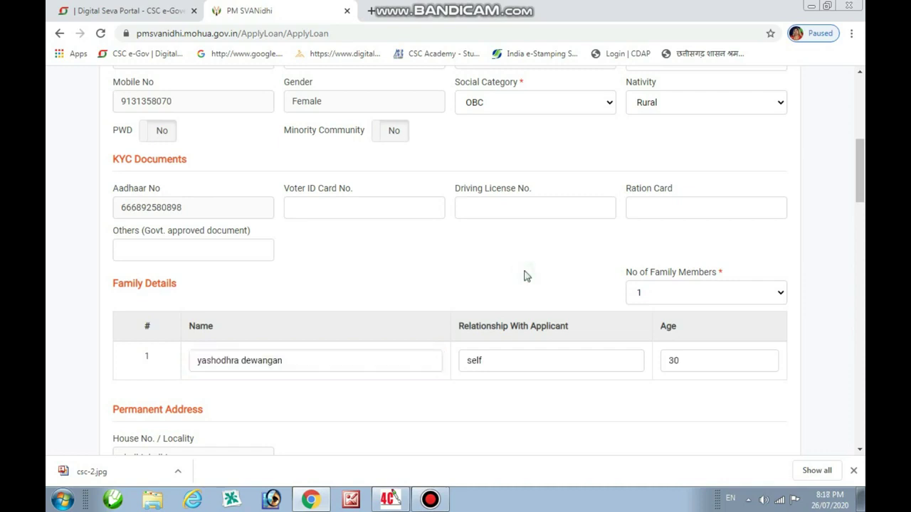
click(643, 295)
click(684, 318)
click(376, 393)
Step: Try 2 family members, then reduce back to 1 and confirm deleting the extra row
click(648, 296)
click(651, 333)
scroll(406, 313, down, 1)
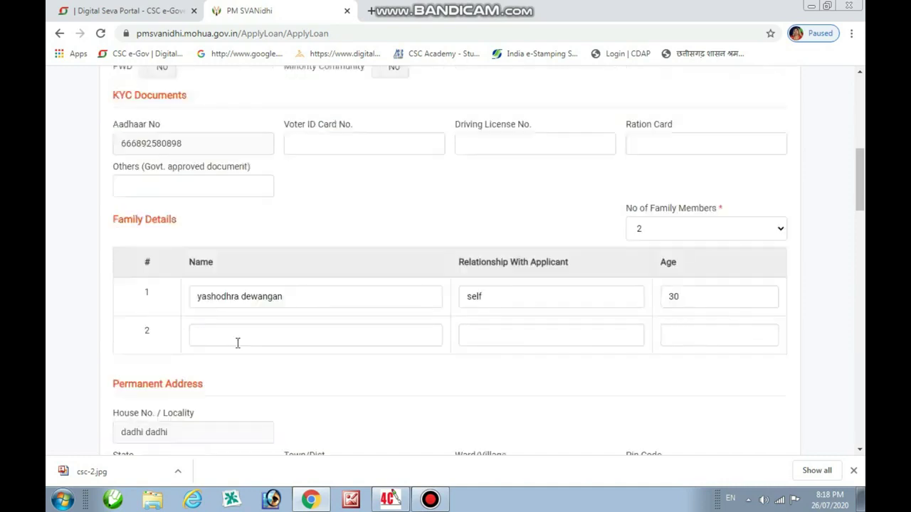
click(237, 343)
click(513, 341)
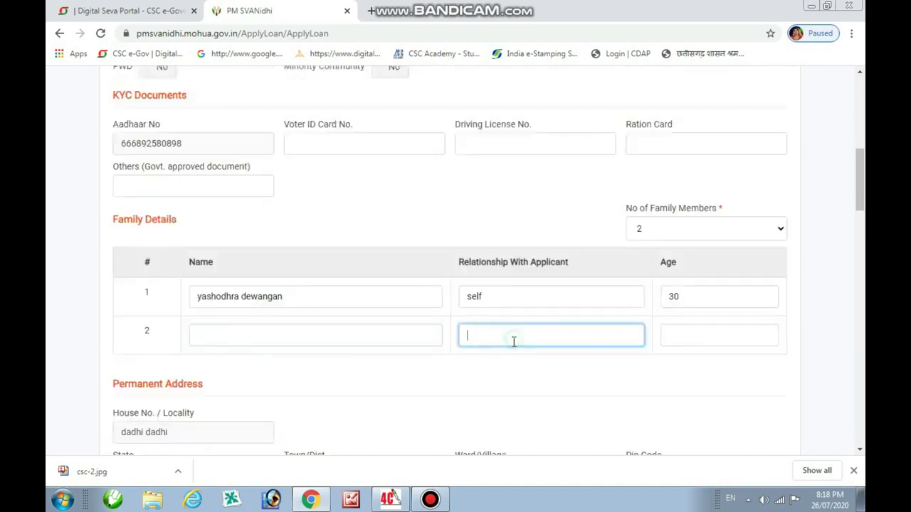
click(648, 228)
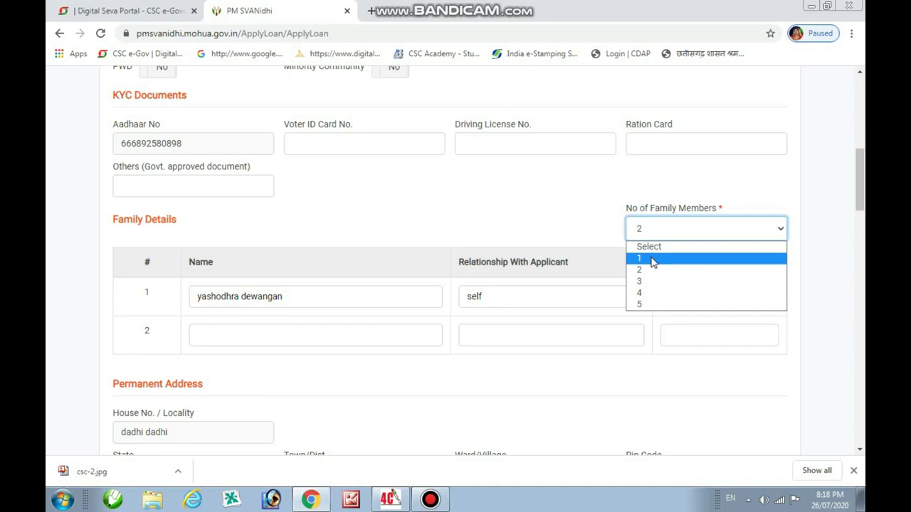
click(653, 259)
key(Return)
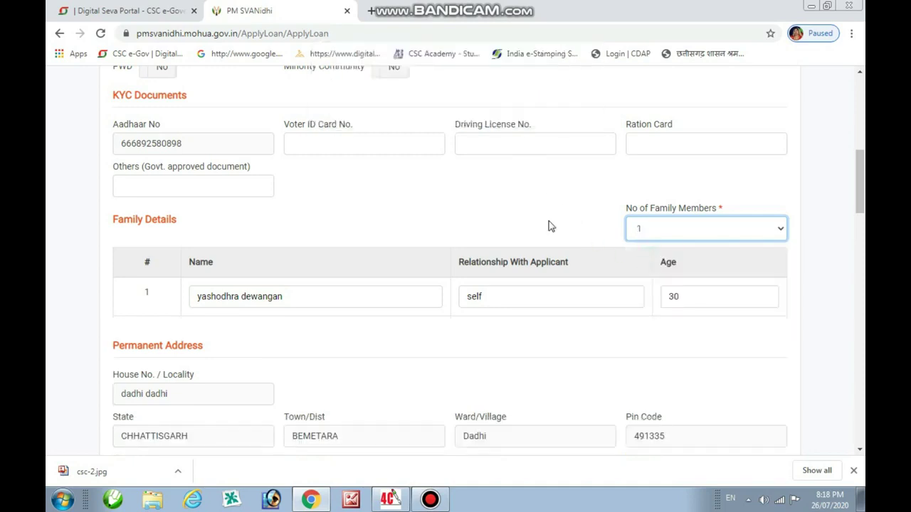
scroll(548, 226, down, 2)
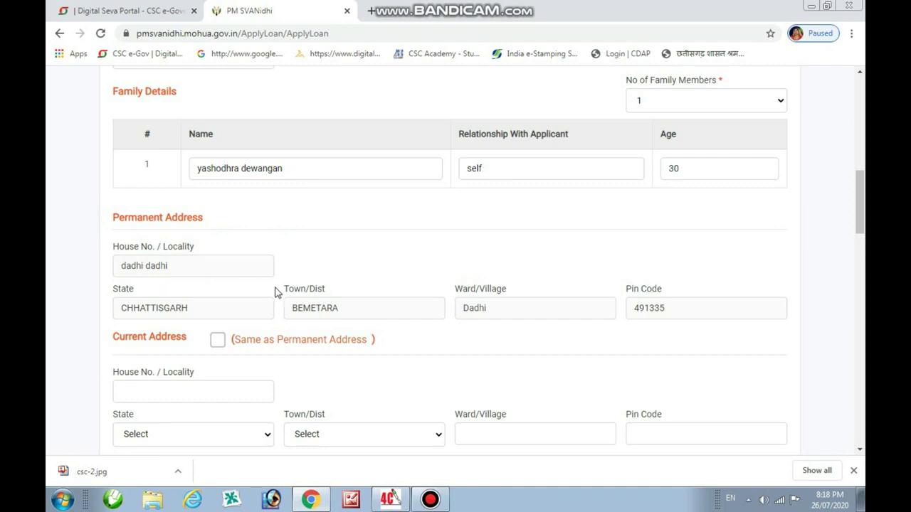
Step: Tick Same as Permanent Address and set activity Others (fotocopy) with Mobile place of vending
scroll(442, 271, down, 2)
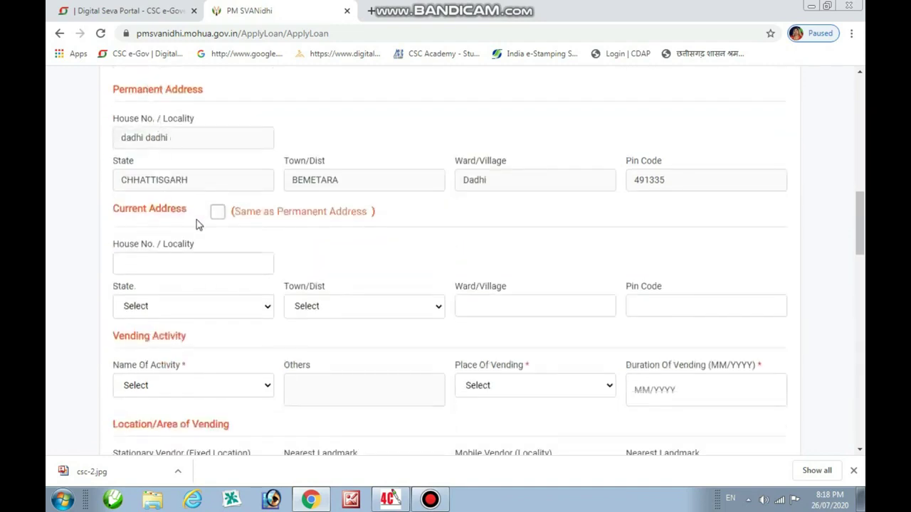
click(218, 213)
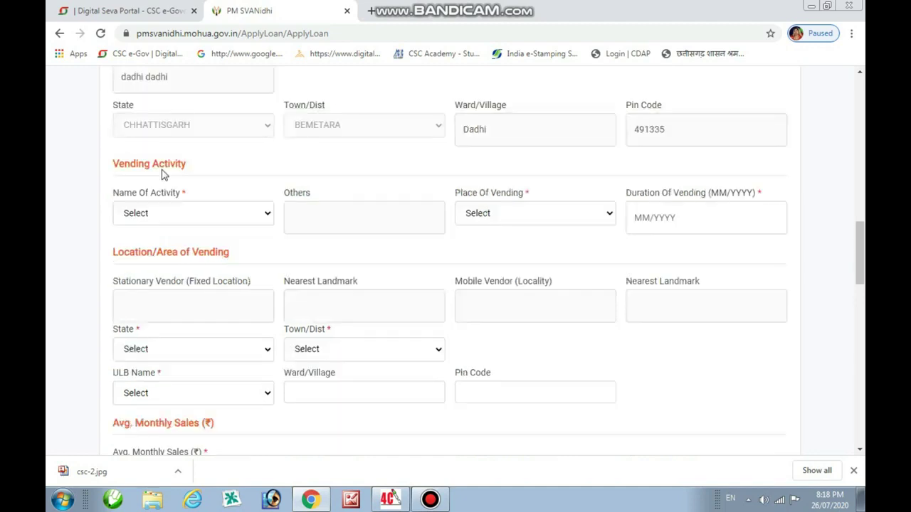
click(165, 217)
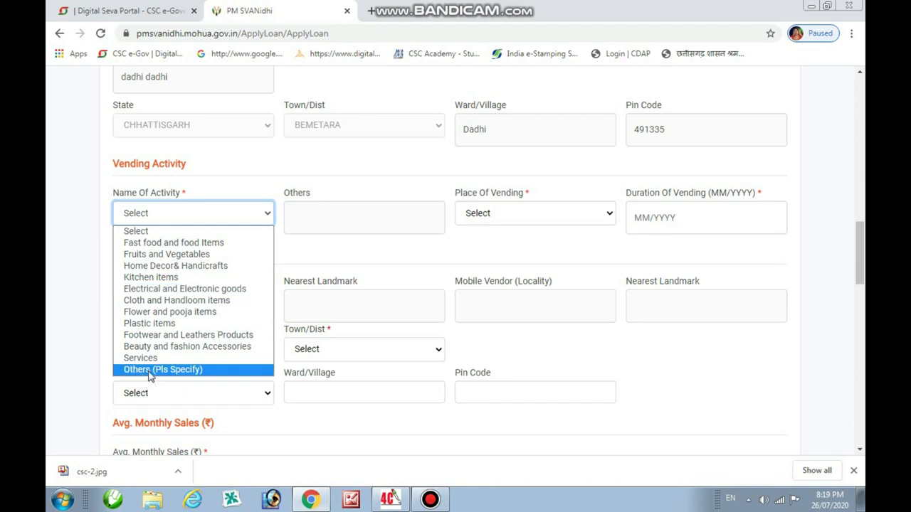
click(173, 371)
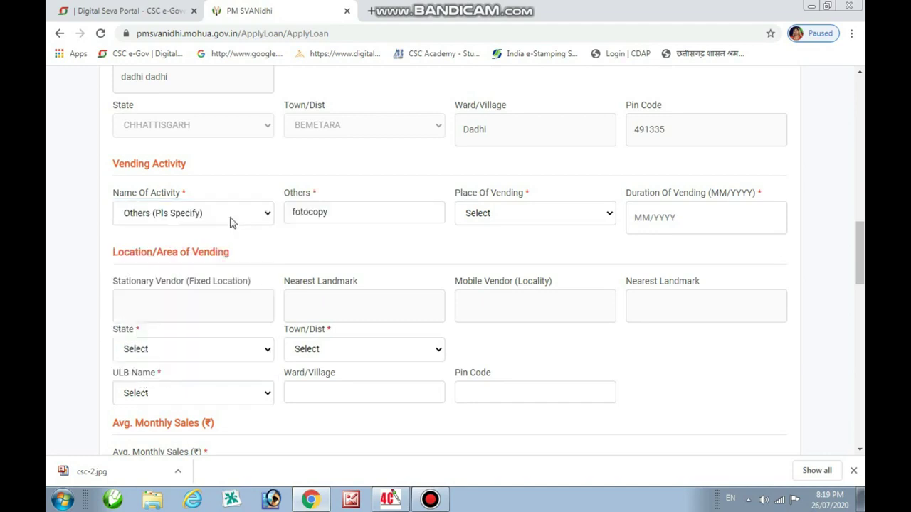
click(362, 217)
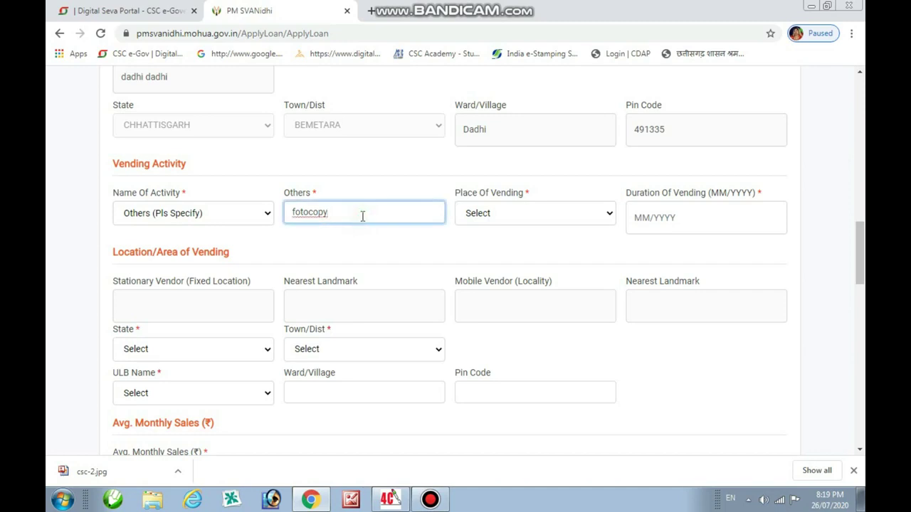
click(330, 236)
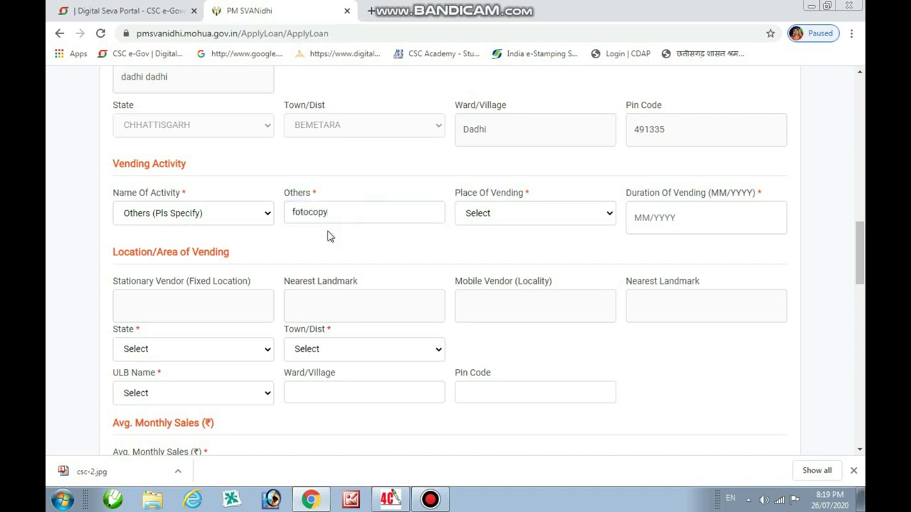
click(507, 216)
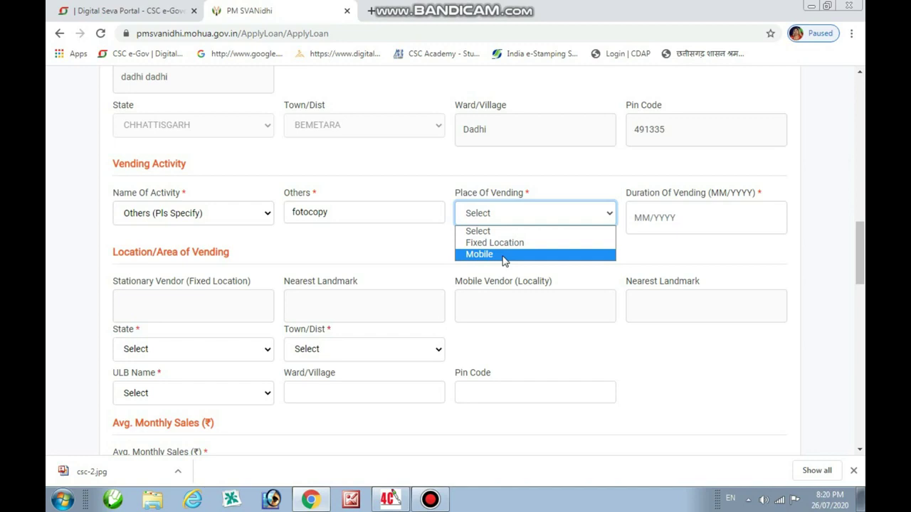
click(503, 255)
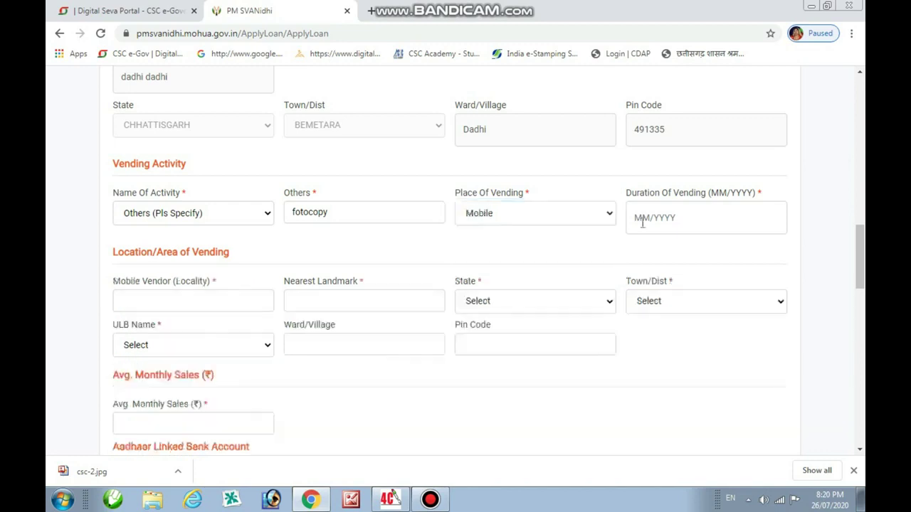
Step: Set vending since 01/2020 and enter locality daihan para and landmark hanumaan mandir
click(643, 223)
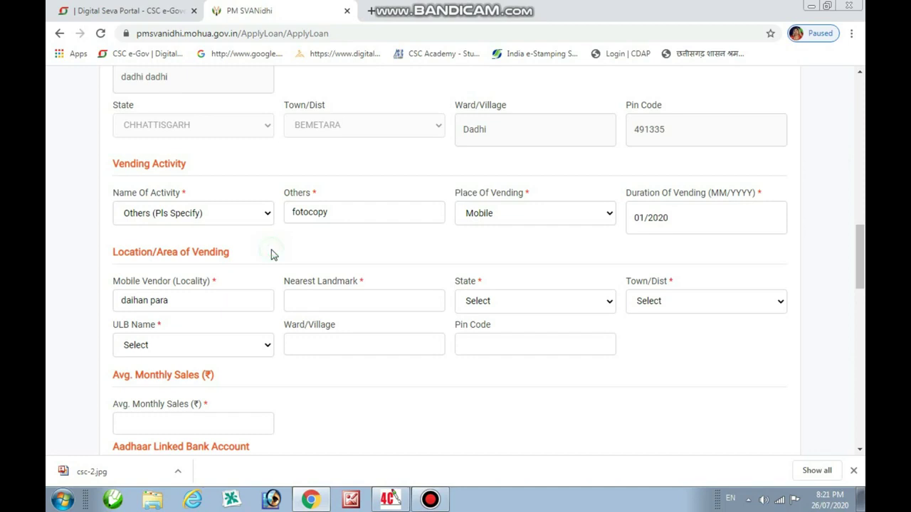
click(200, 309)
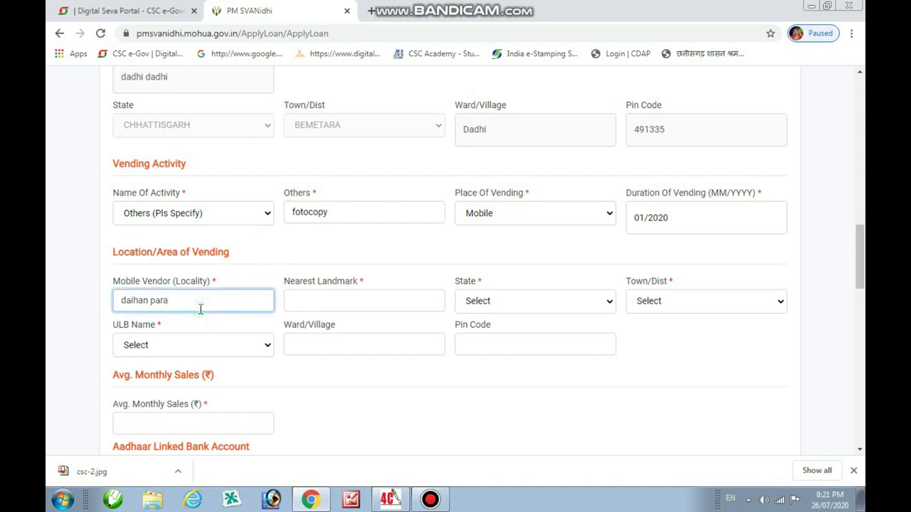
click(310, 307)
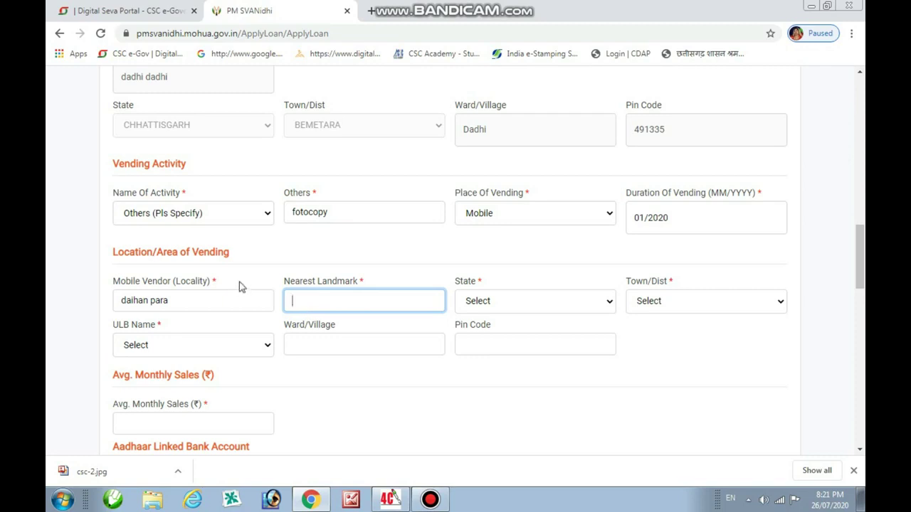
text(hanumaan mandir)
Step: Pick CHHATTISGARH state, BEMETARA district and Bemetara Municipality as the ULB
click(498, 306)
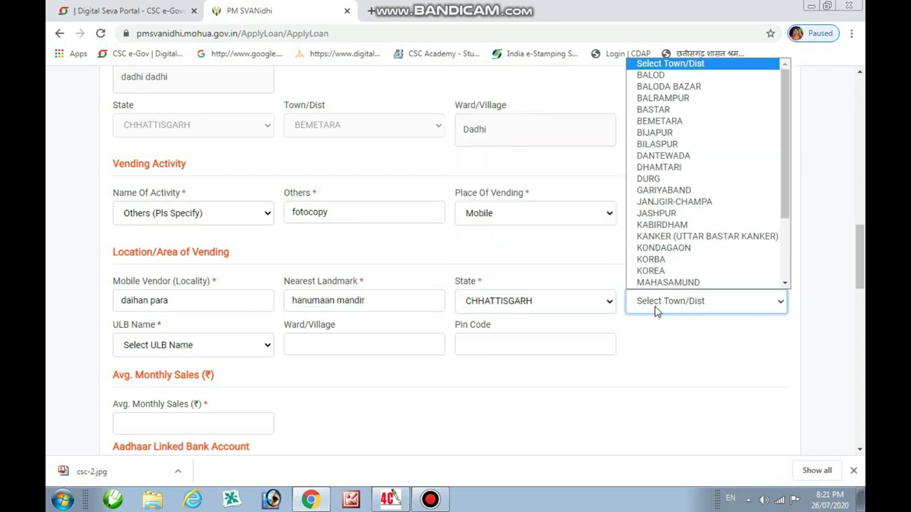
key(Up)
key(Up)
key(Up)
key(Up)
key(Up)
key(Up)
key(Up)
key(Up)
key(Up)
key(Up)
key(Up)
key(Up)
key(Return)
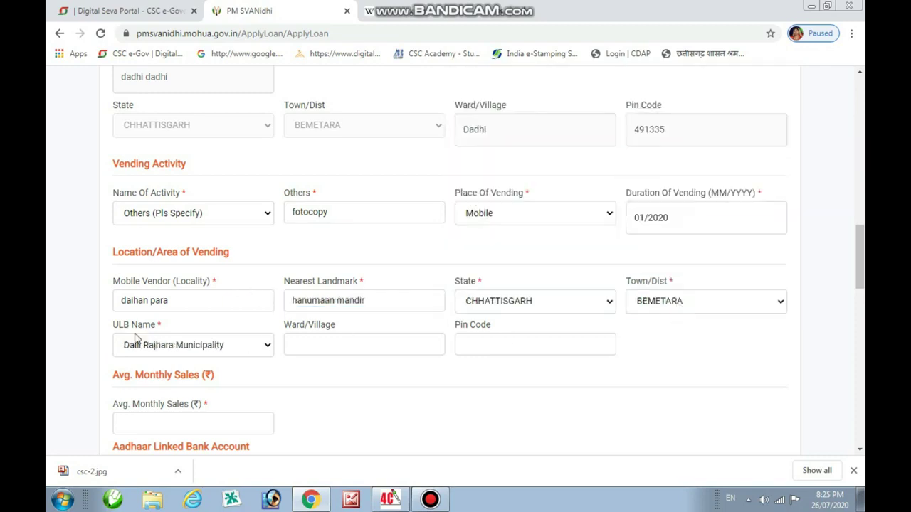
scroll(61, 320, down, 1)
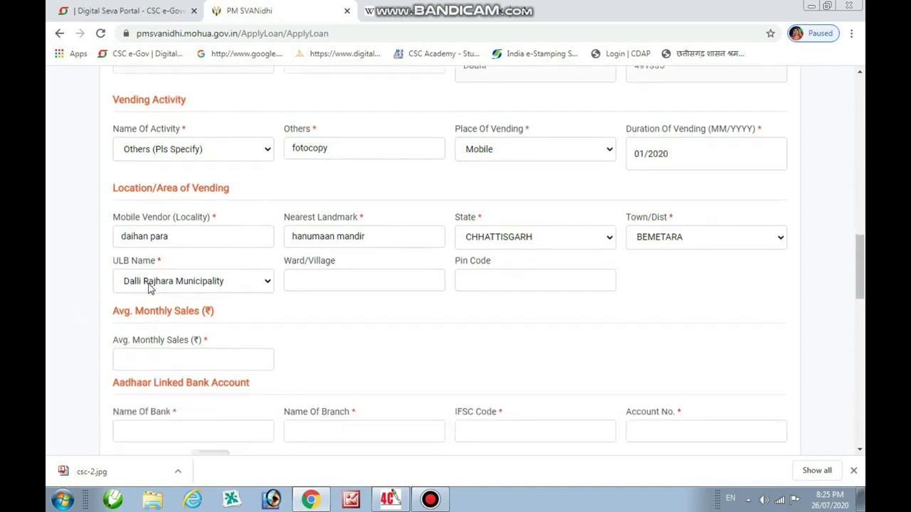
click(189, 283)
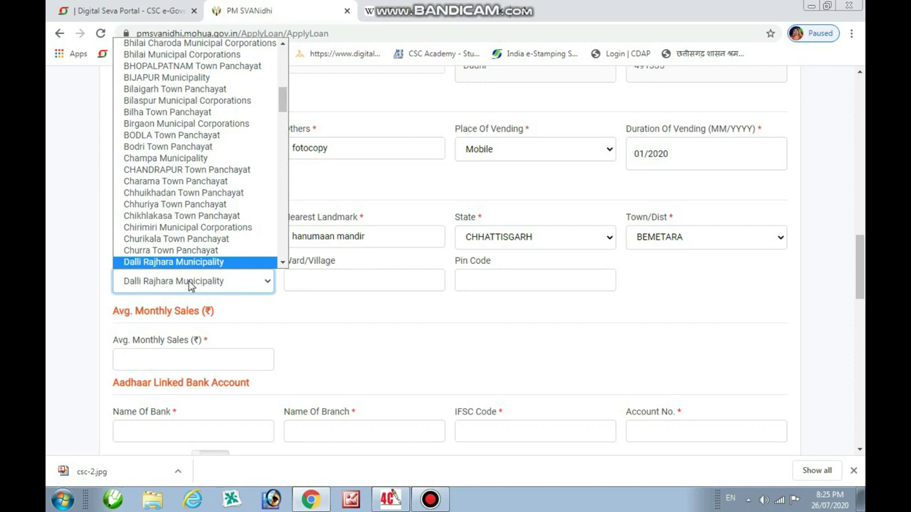
key(b)
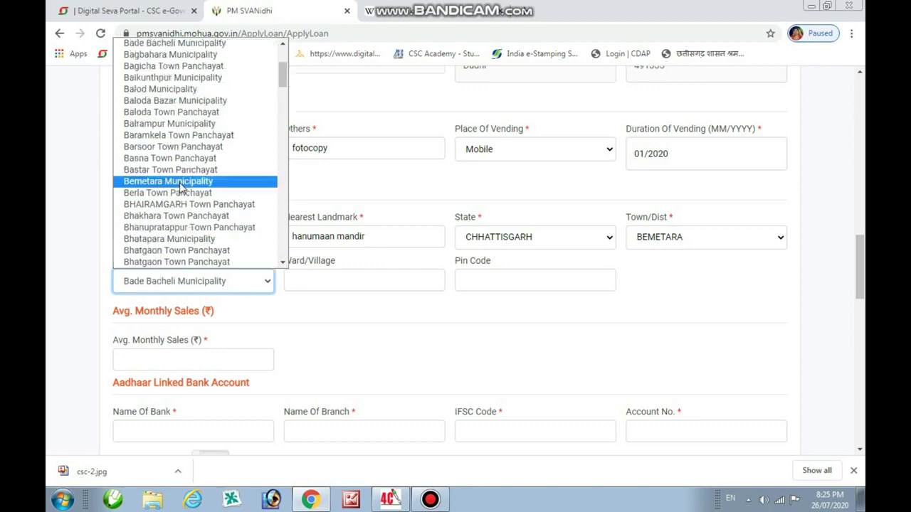
click(181, 184)
click(336, 282)
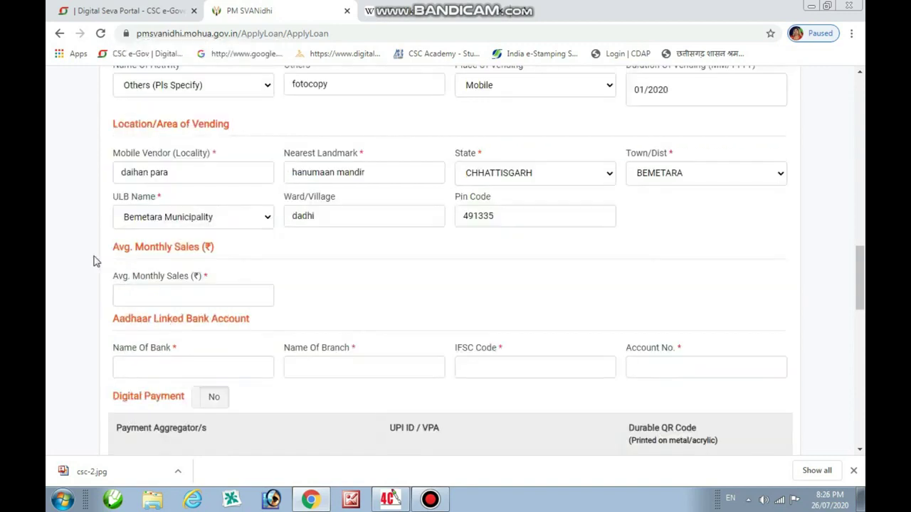
Step: Enter 10000 as average monthly sales, then the bank name, branch, IFSC code and account number
click(166, 298)
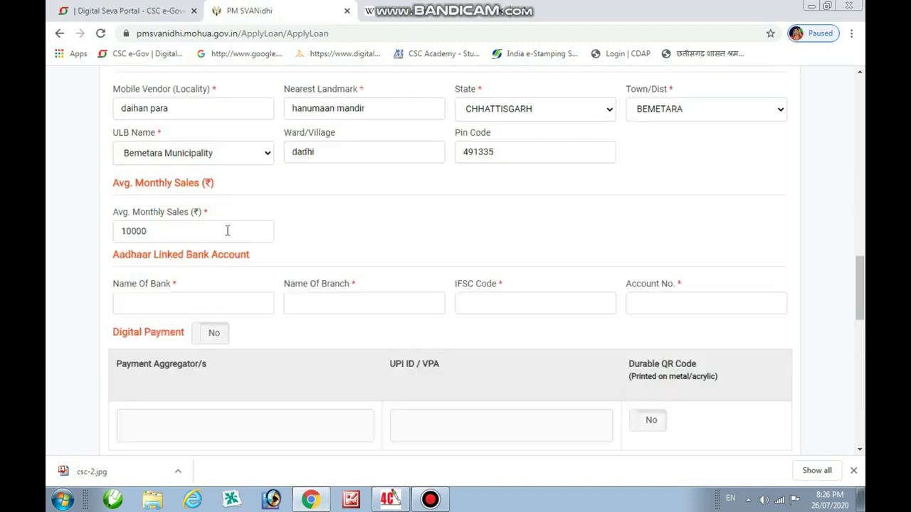
click(171, 300)
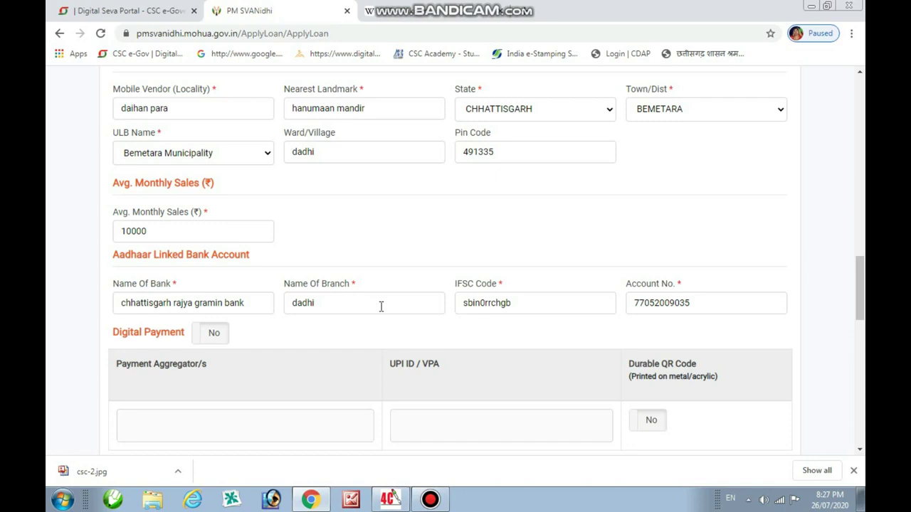
click(728, 306)
click(559, 330)
scroll(631, 285, down, 2)
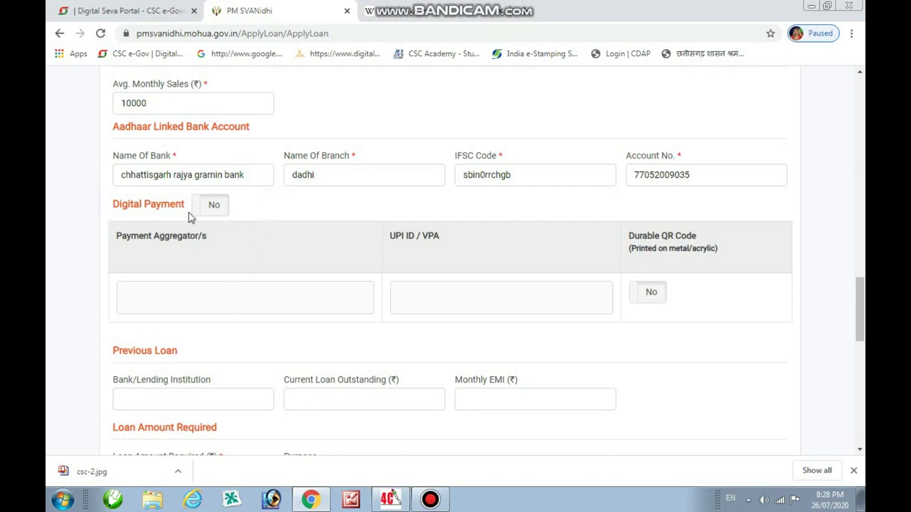
Step: Request a loan amount of 10000 and begin filling the first local reference's name
scroll(224, 240, down, 2)
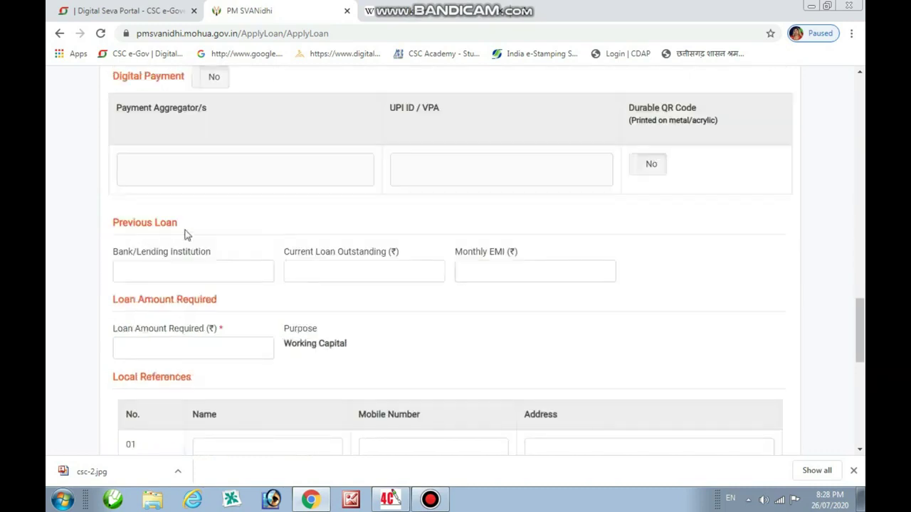
click(158, 275)
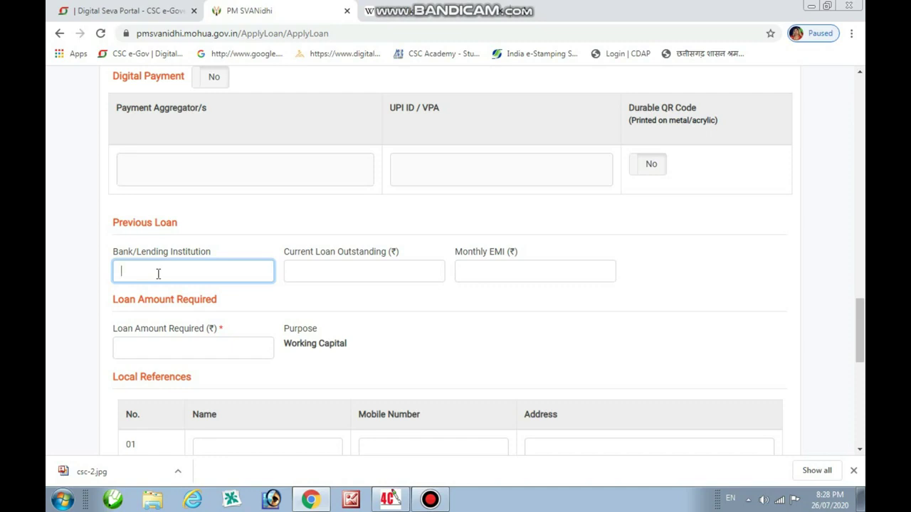
scroll(158, 274, down, 2)
click(150, 221)
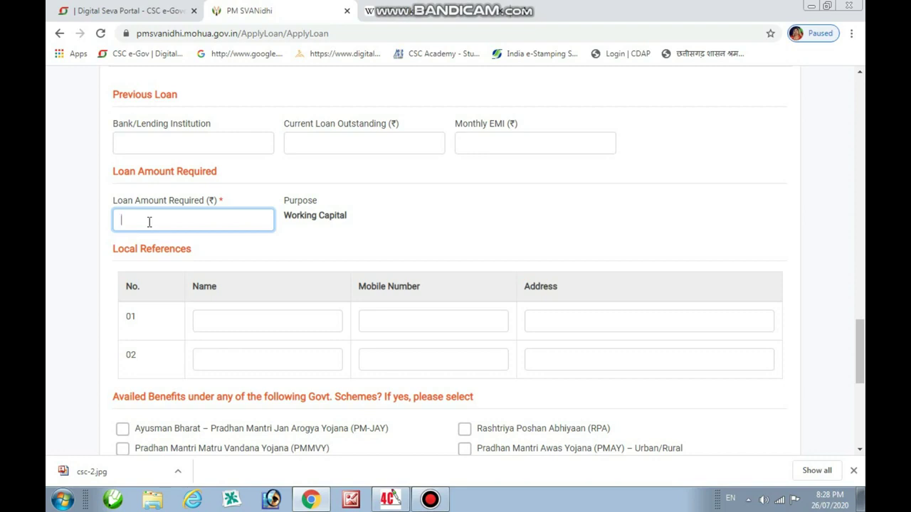
text(10000)
click(189, 250)
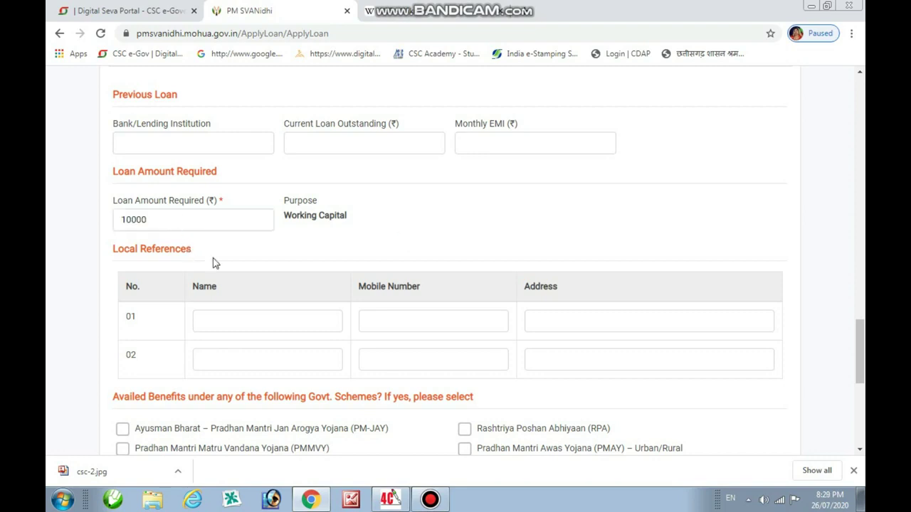
scroll(283, 248, down, 2)
click(243, 197)
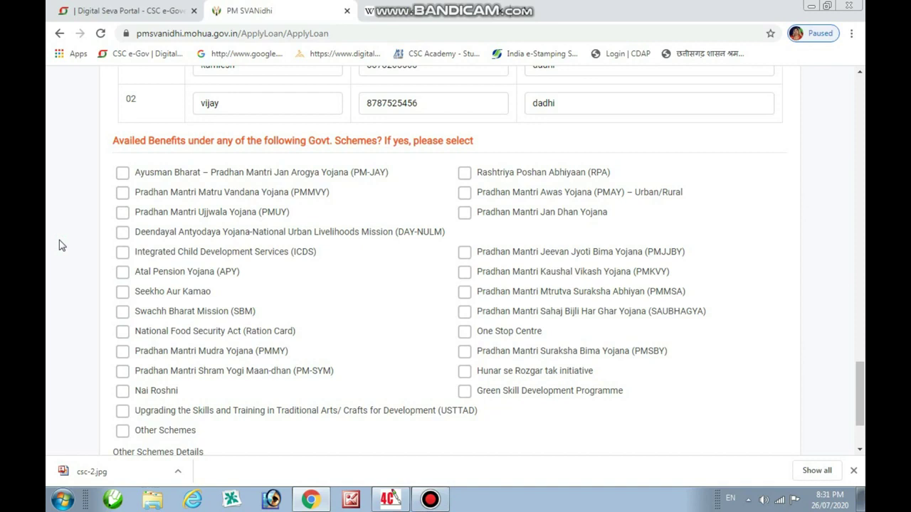
Step: Tick Pradhan Mantri Ujjwala Yojana (PMUY) as an availed government scheme
scroll(232, 209, down, 1)
scroll(219, 256, up, 1)
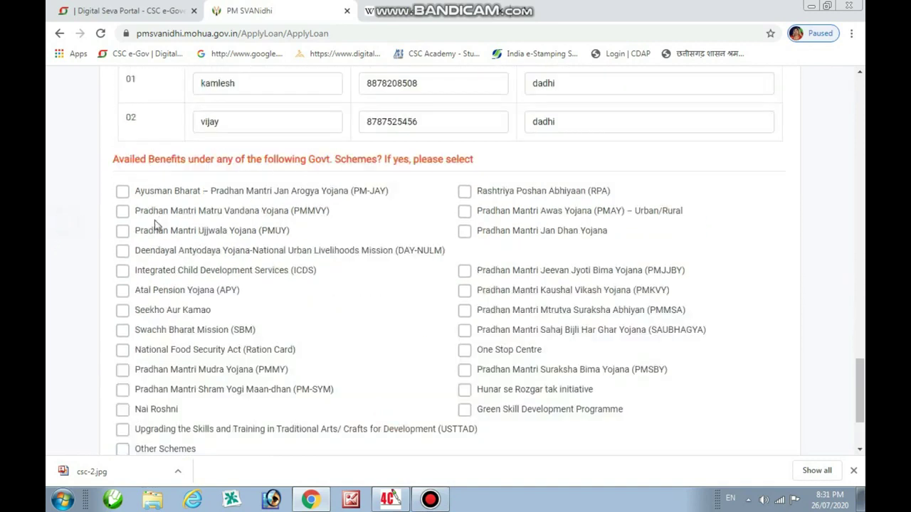
scroll(223, 230, down, 2)
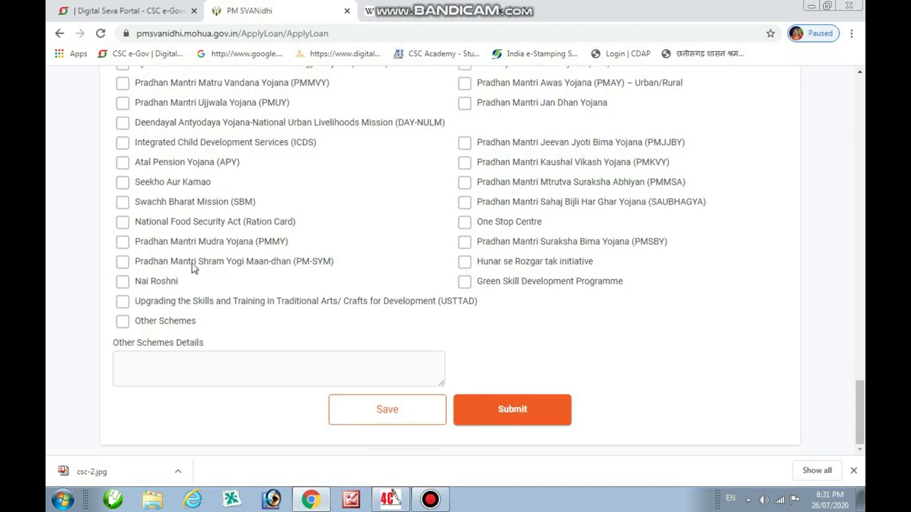
scroll(193, 191, up, 1)
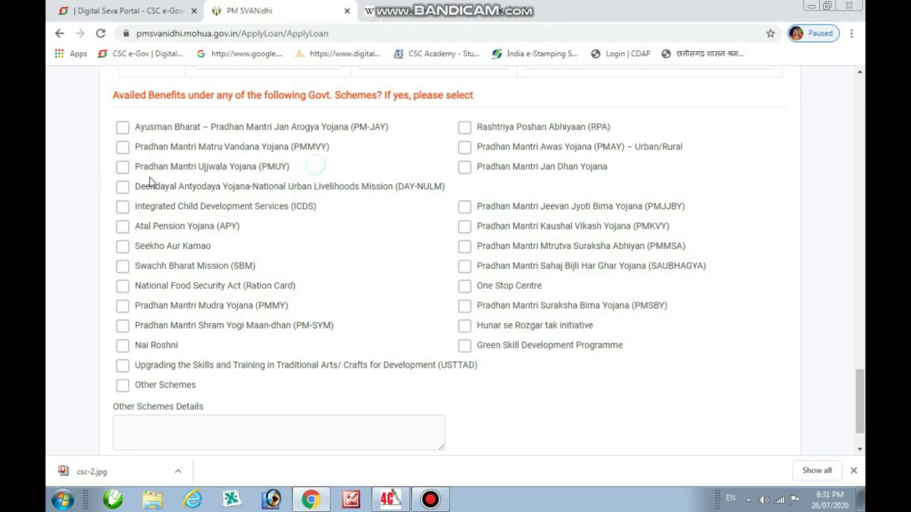
click(123, 173)
Step: Save the application details and submit them to reach Upload Documents
scroll(261, 227, down, 2)
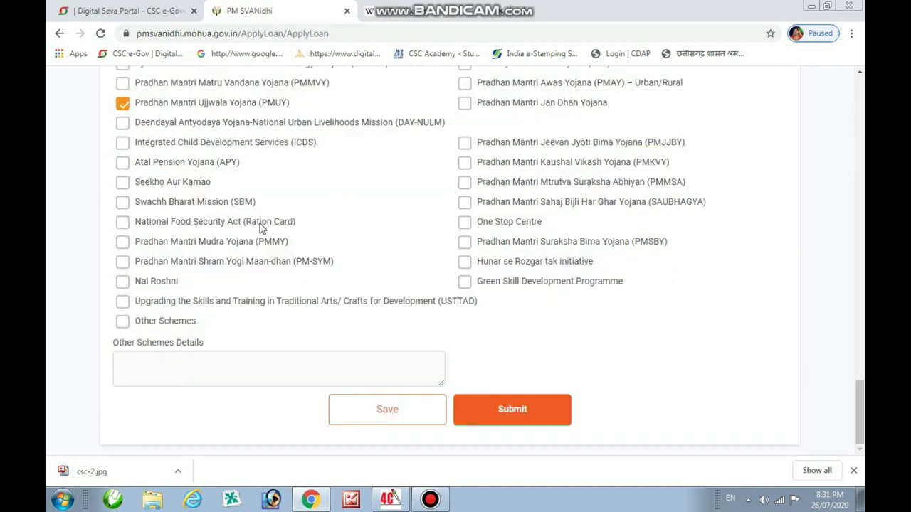
scroll(408, 356, up, 10)
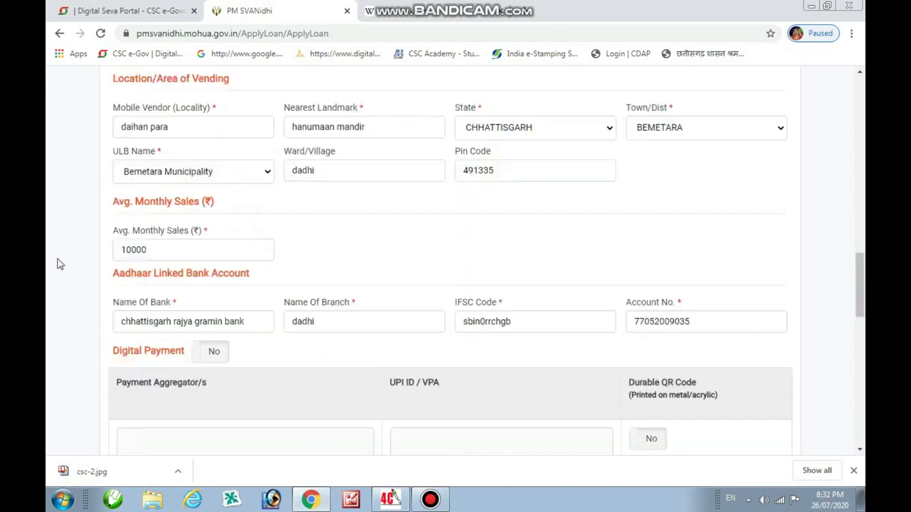
scroll(284, 288, up, 6)
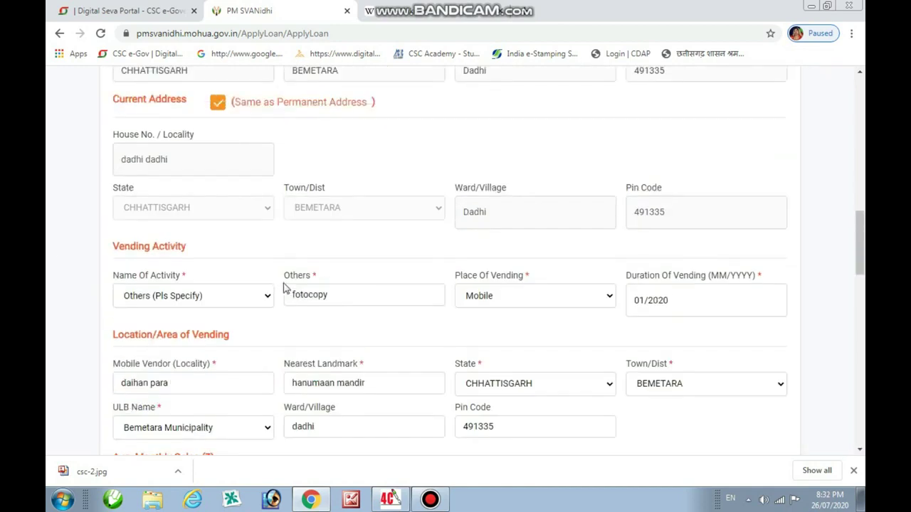
scroll(329, 268, down, 15)
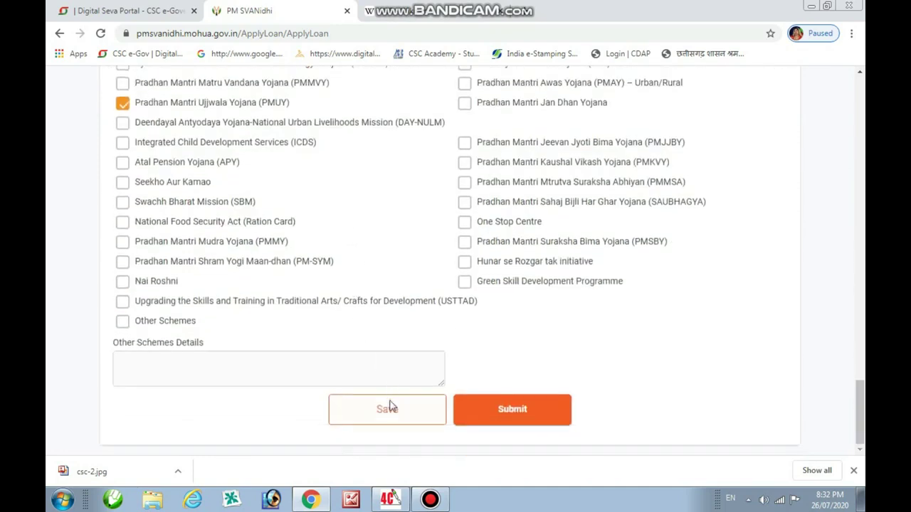
click(388, 408)
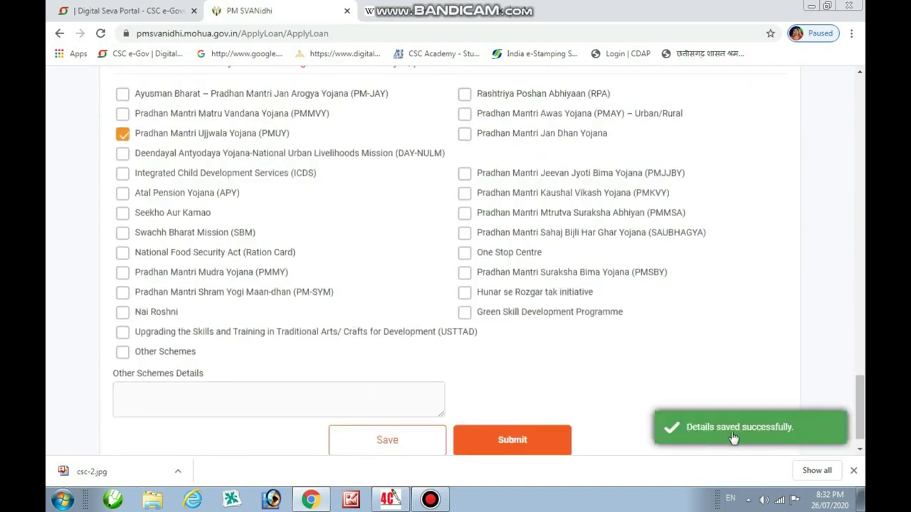
scroll(612, 405, down, 1)
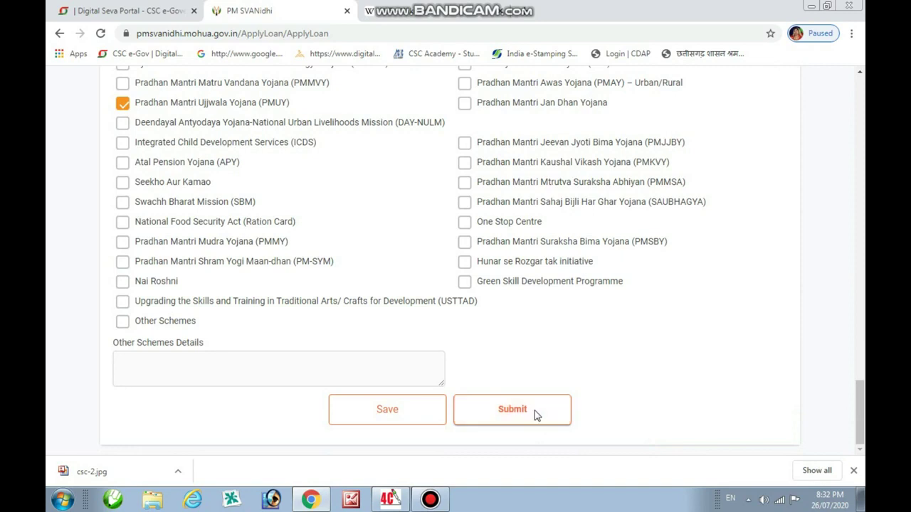
click(534, 411)
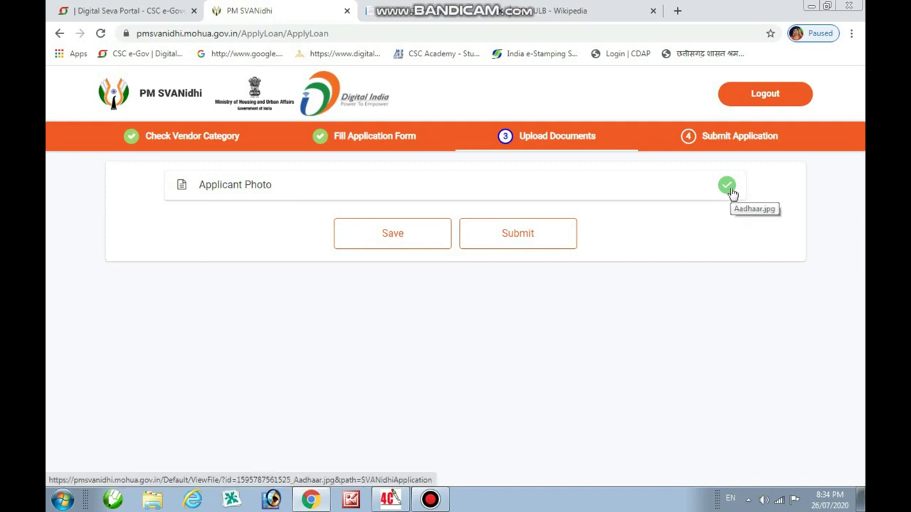
Step: Check the uploaded applicant photo, save the documents and advance to Submit Application
click(440, 16)
click(295, 8)
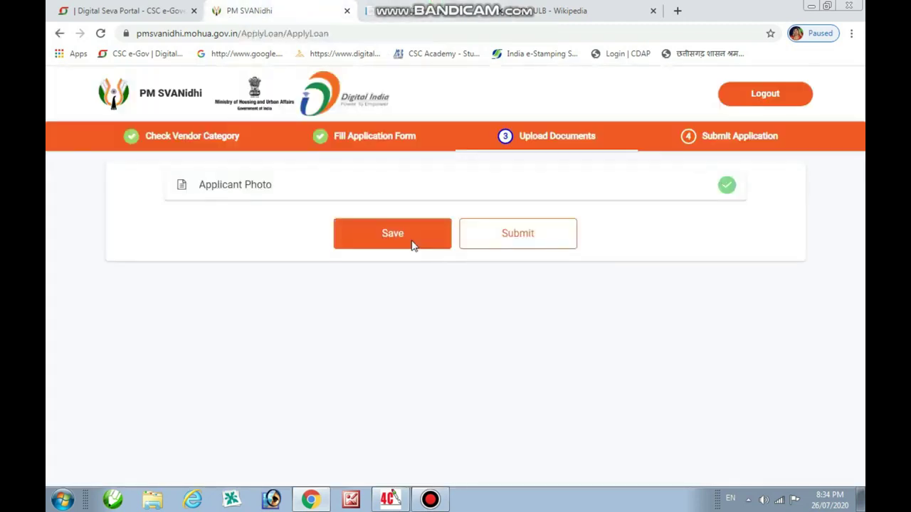
click(404, 237)
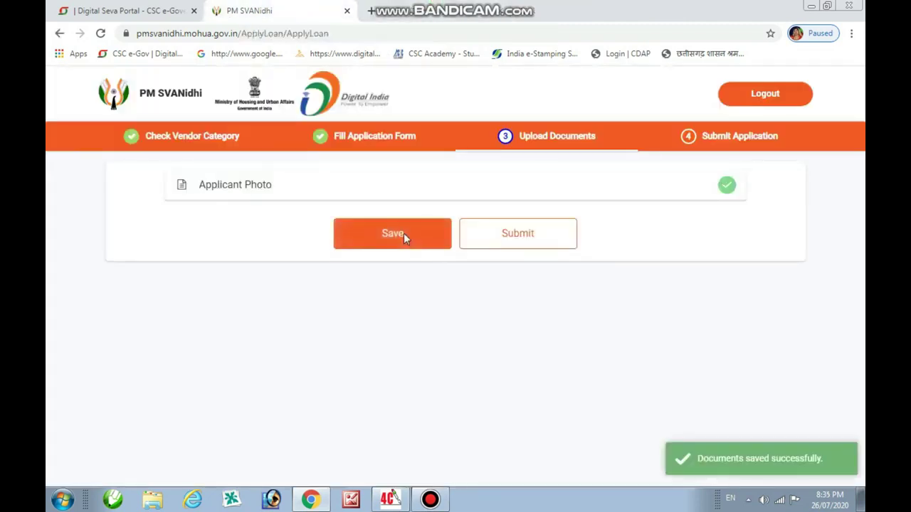
click(528, 245)
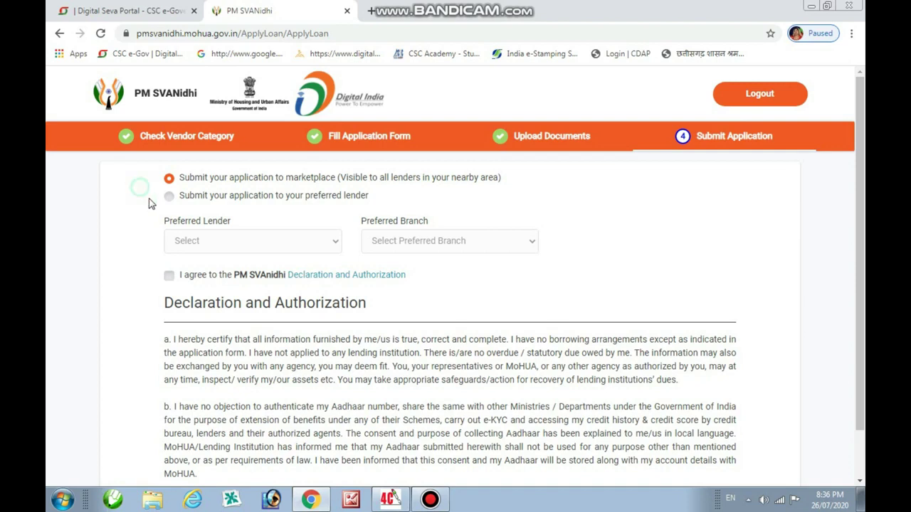
Step: Try the preferred lender option with its empty lender and branch lists, then choose marketplace
click(169, 195)
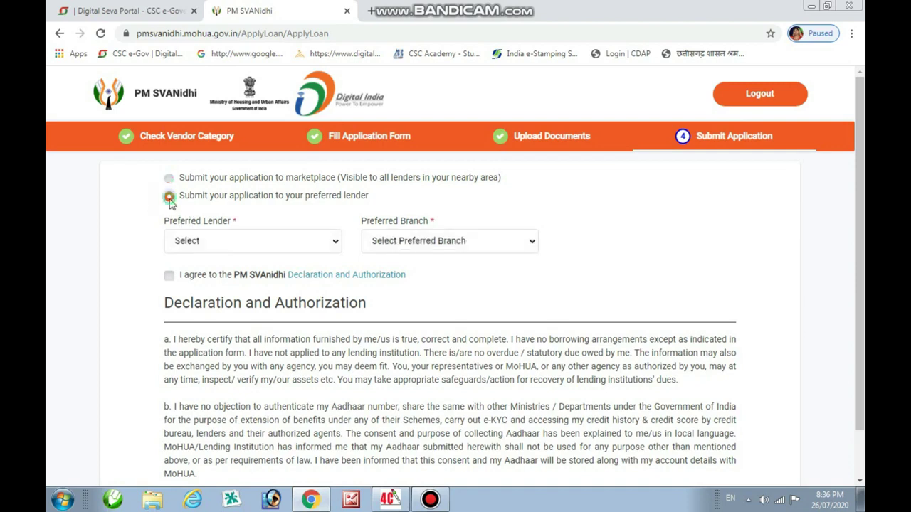
click(140, 222)
click(199, 243)
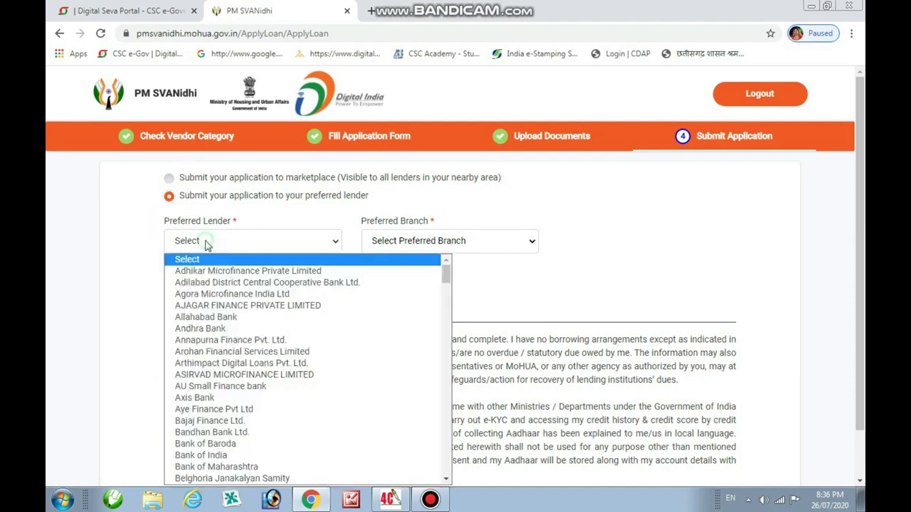
click(206, 244)
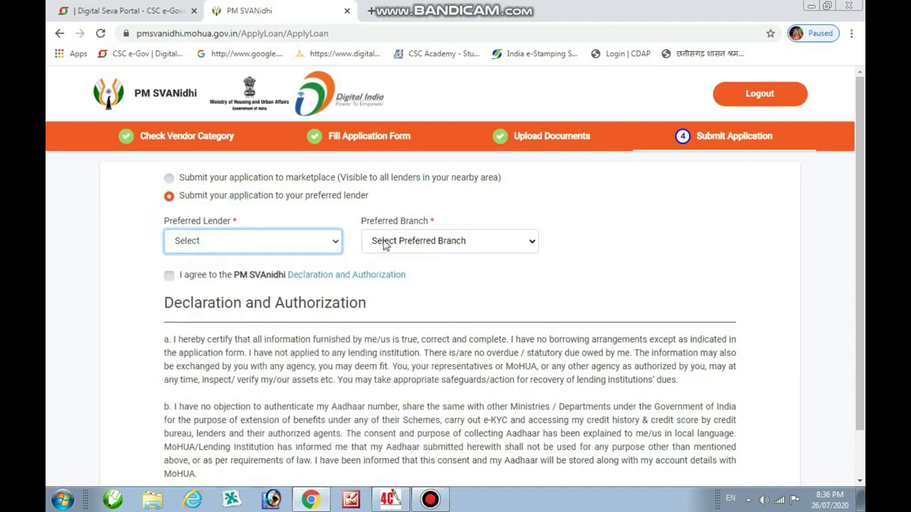
click(397, 244)
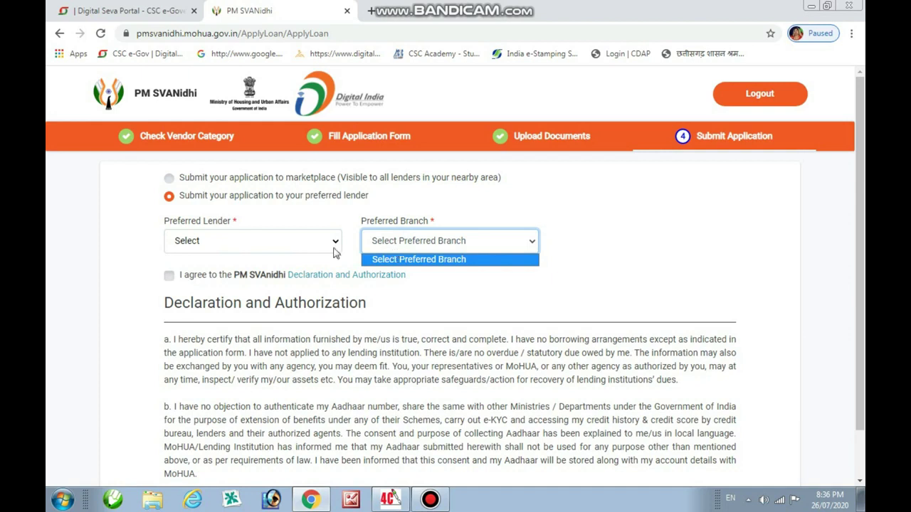
click(160, 240)
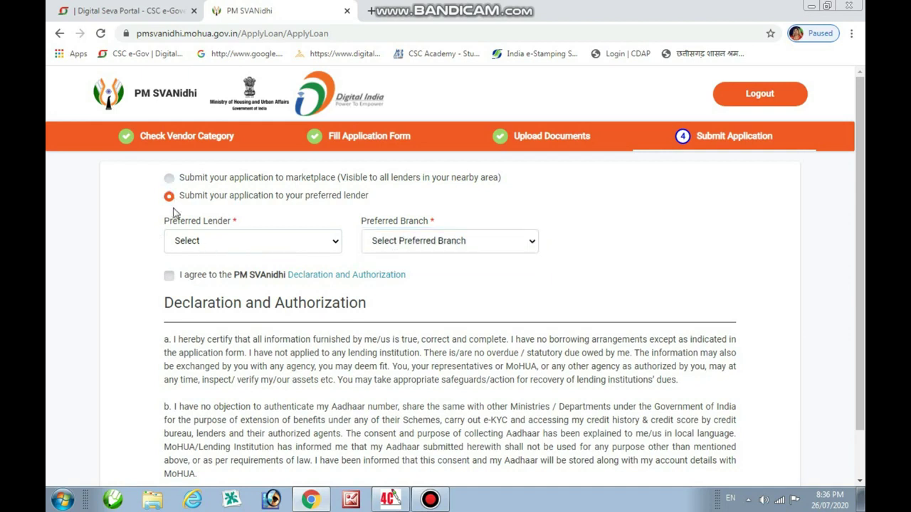
click(170, 178)
Step: Accept the Declaration and Authorization, save, and submit the street vendor loan application
click(169, 277)
scroll(320, 342, down, 1)
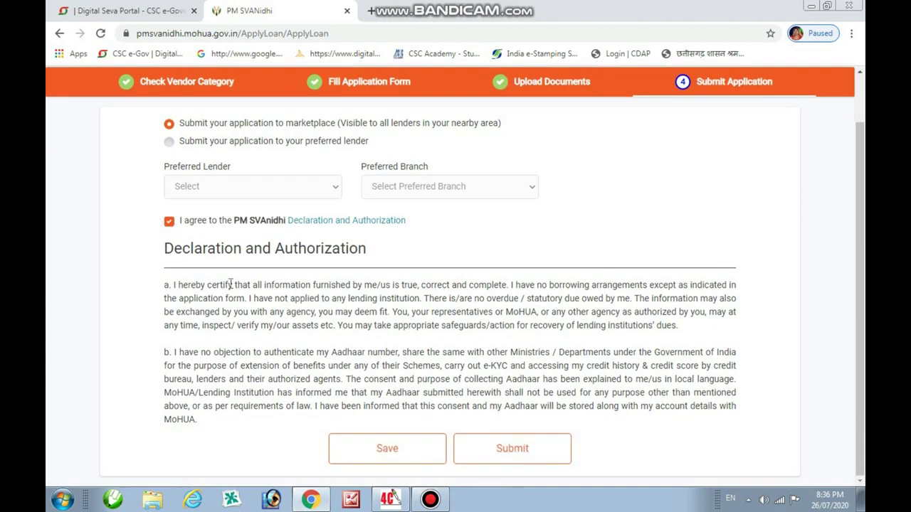
click(388, 449)
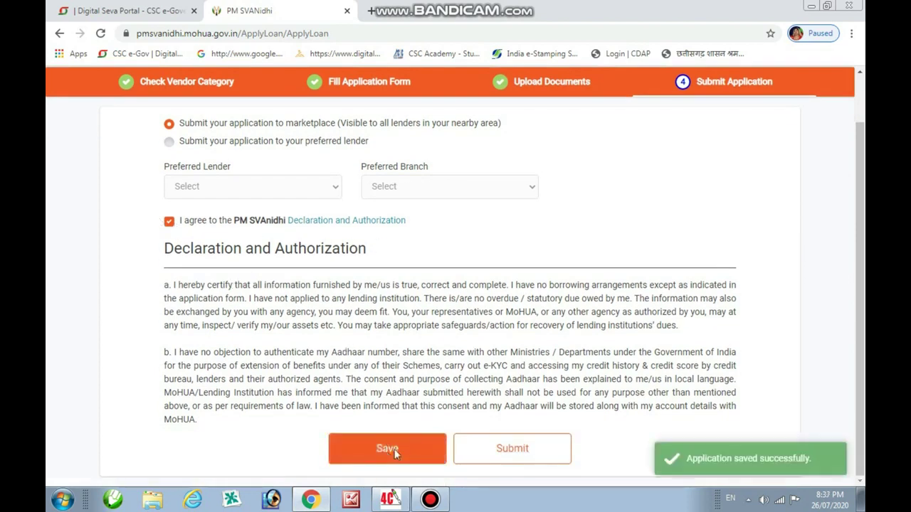
click(520, 458)
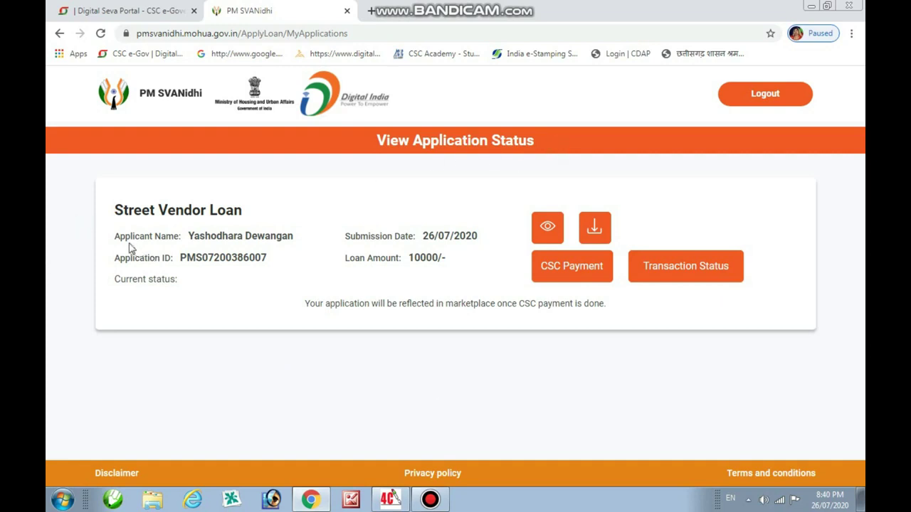
Step: Start the CSC wallet payment for the 10000/- Street Vendor Loan application
drag(119, 257, 125, 258)
click(572, 268)
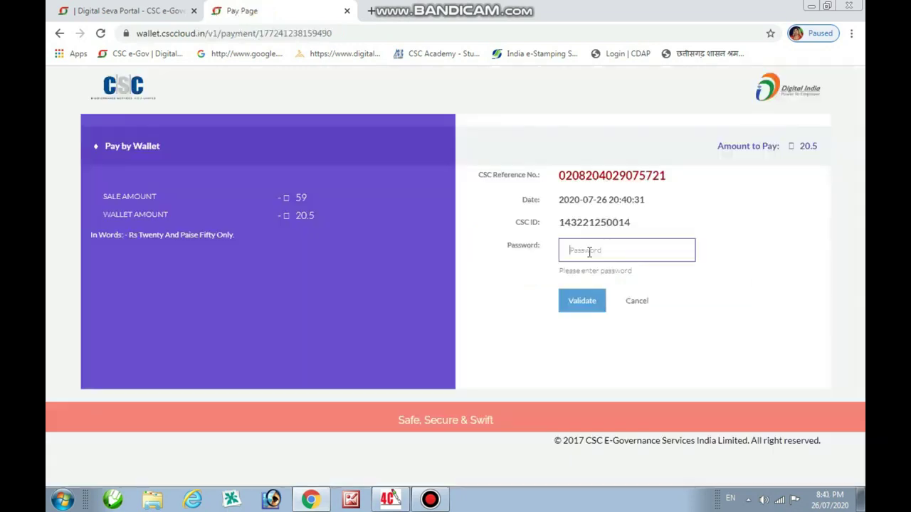